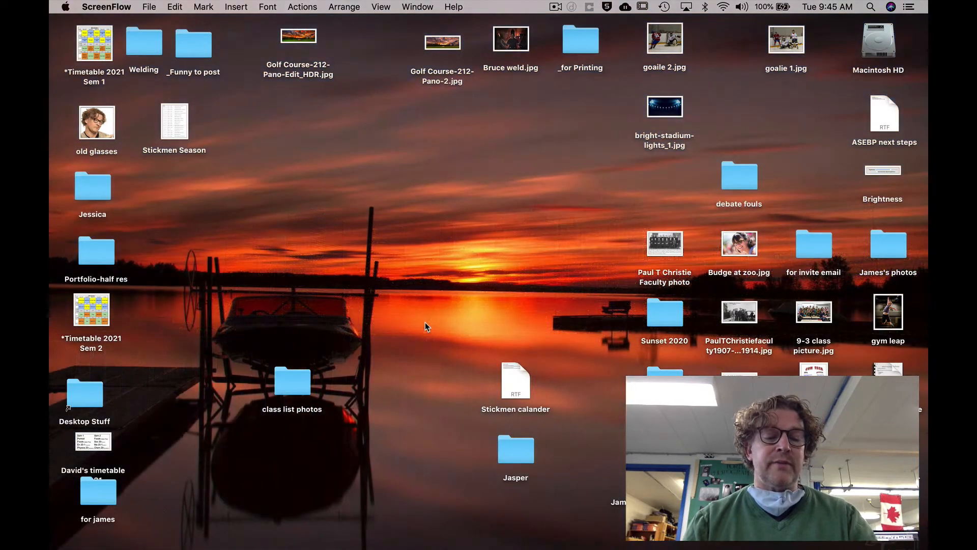
- Launch Adobe Photoshop 2020 through a Spotlight search for 'photosh'
key(super+space)
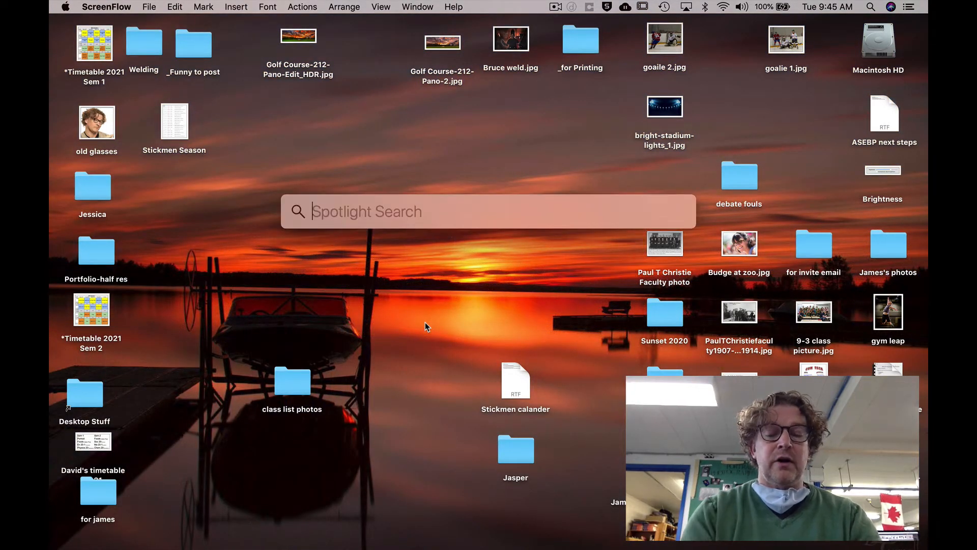
text(photosh)
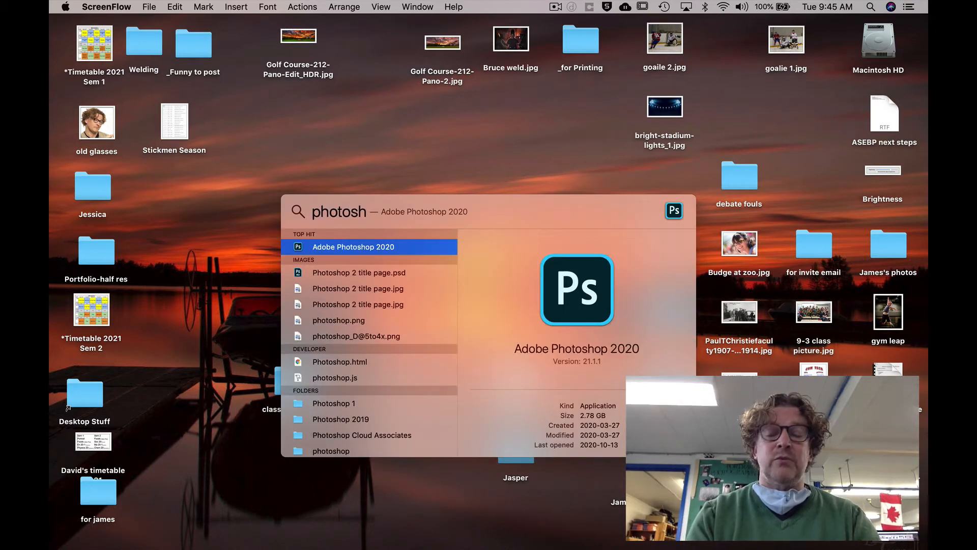
key(Return)
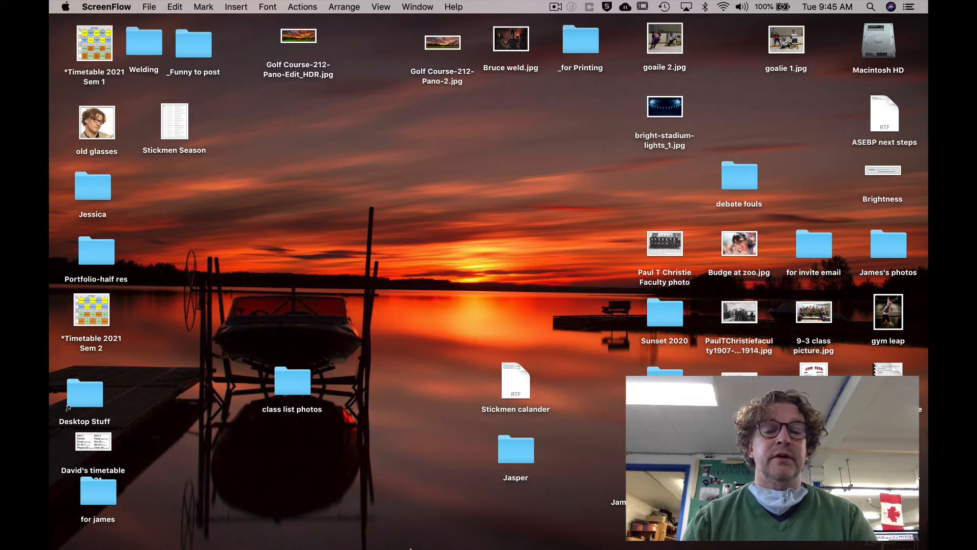
mouse_move(410, 548)
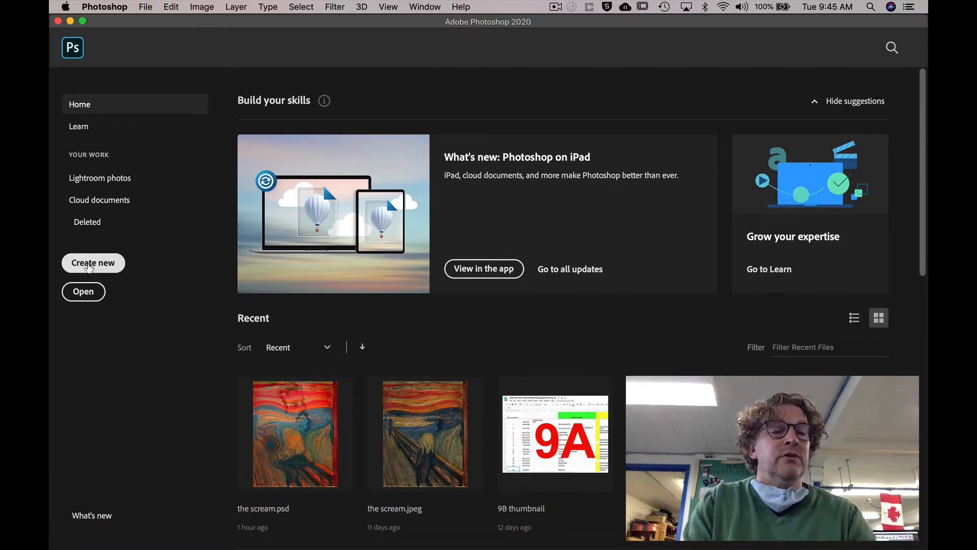
- Create a new 1920×1080 document from the Film & Video HDTV 1080p preset
click(89, 265)
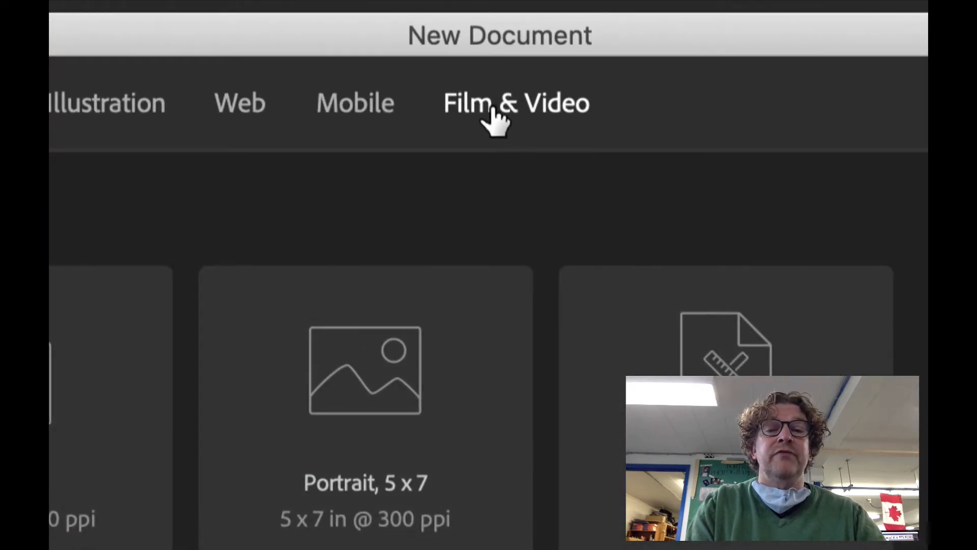
click(492, 110)
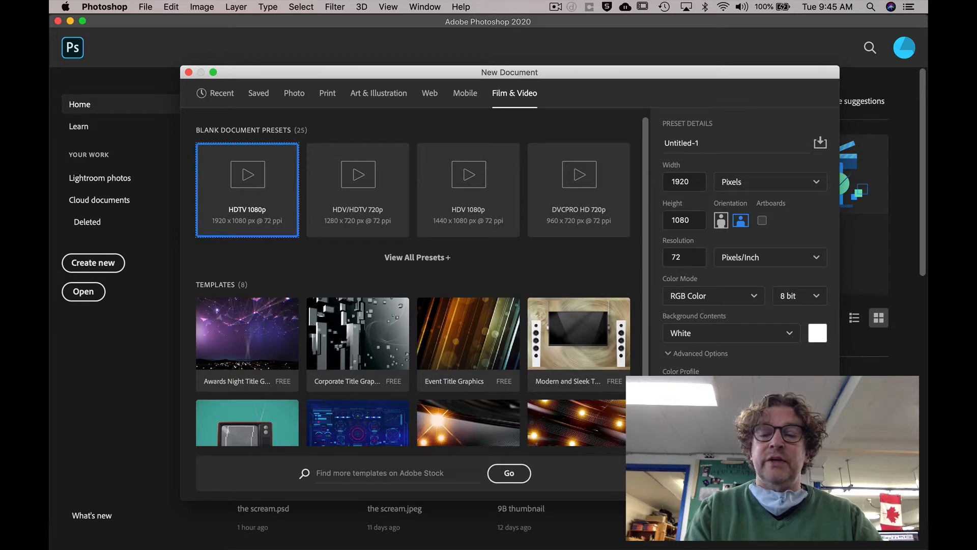
key(Return)
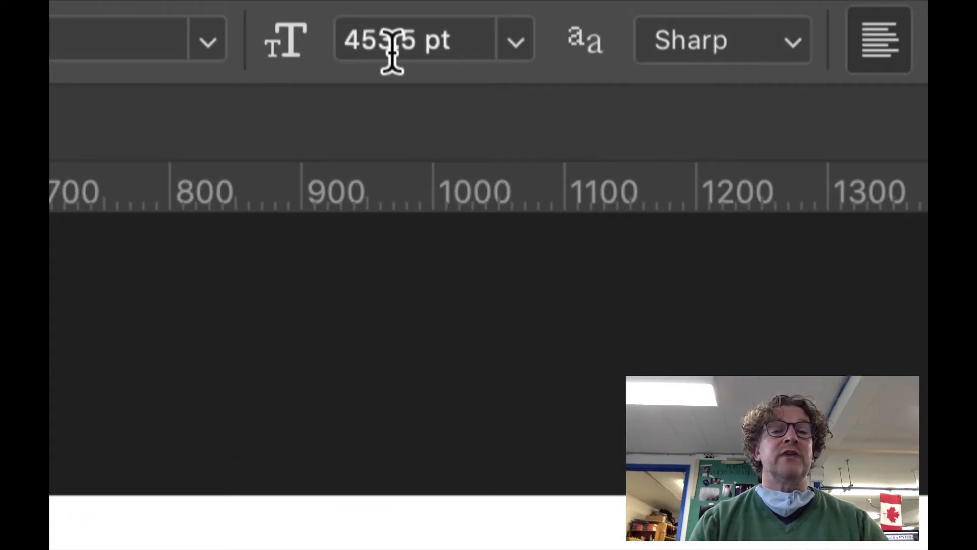
- Set the type size to 200 pt and place a Lorem Ipsum text layer on the canvas
click(377, 41)
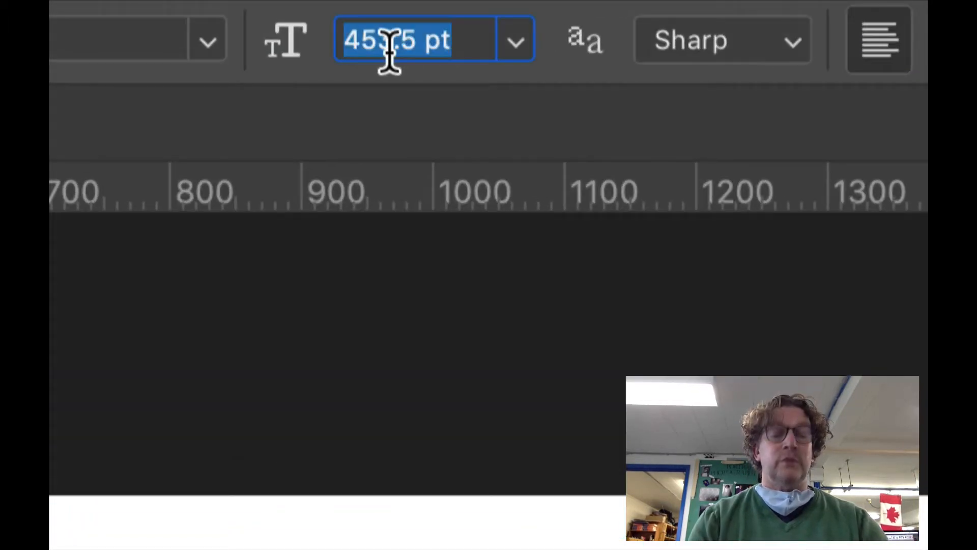
text(200)
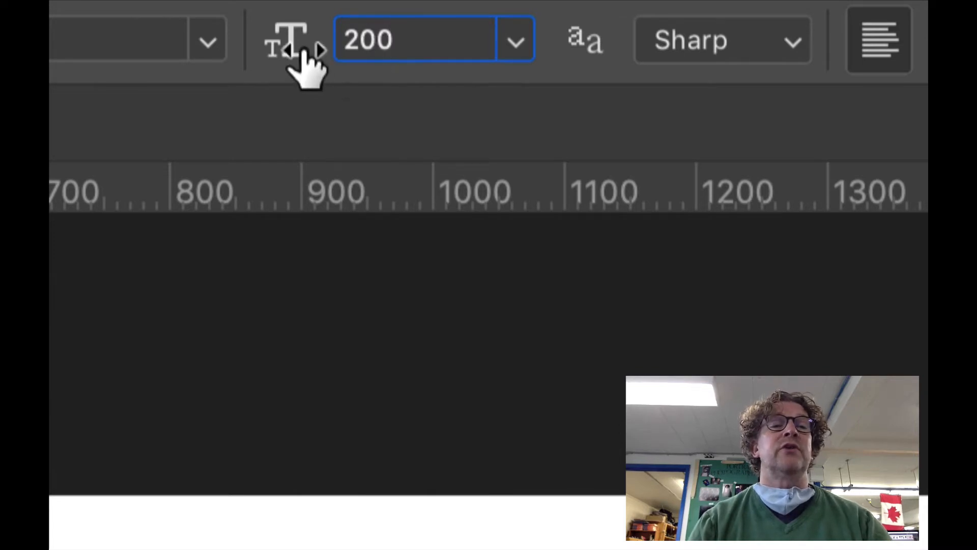
key(Return)
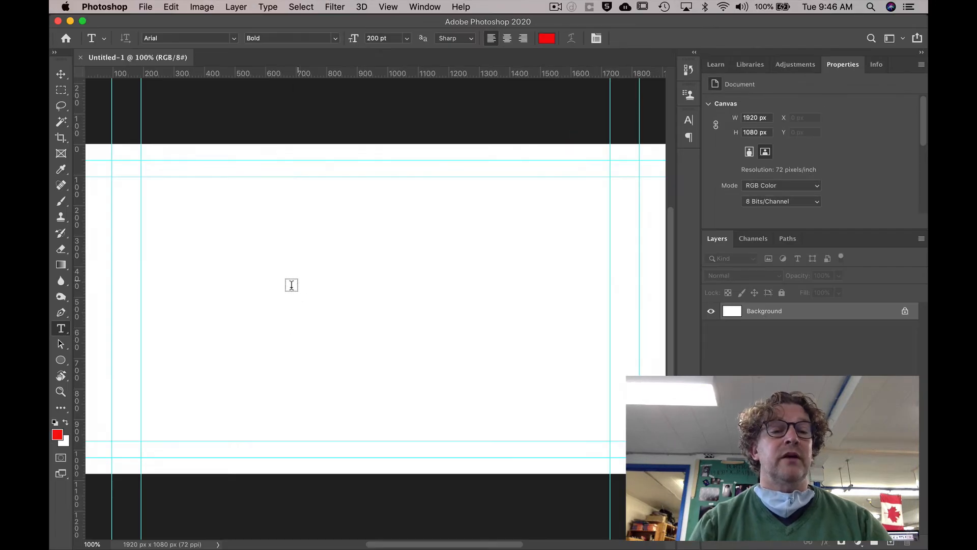
click(239, 298)
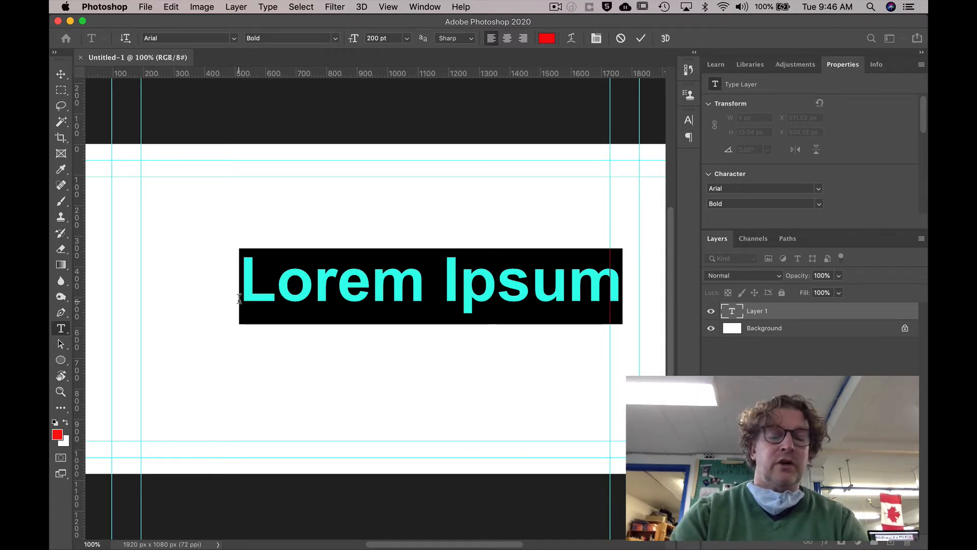
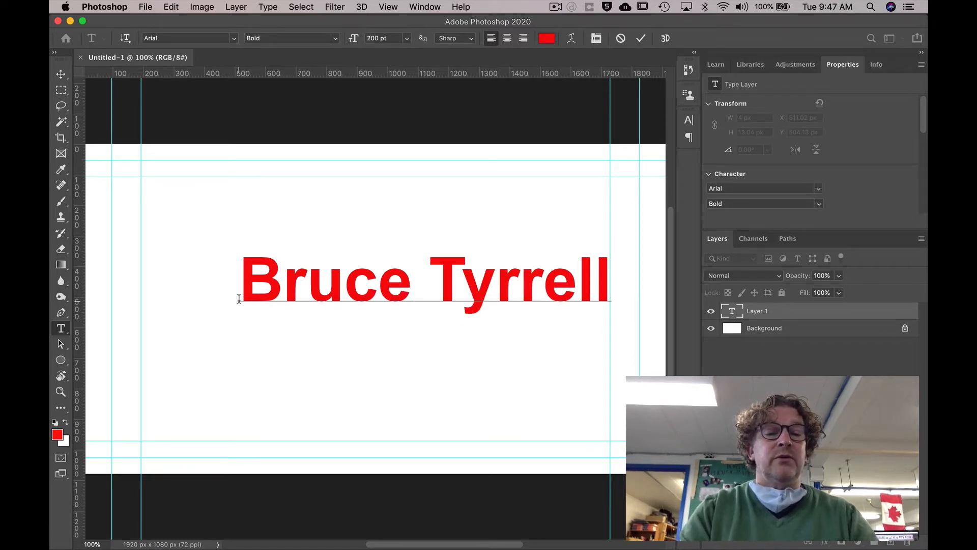
- Replace the placeholder with a person's name and add 'Productions' as the second line
click(239, 298)
text(Pro)
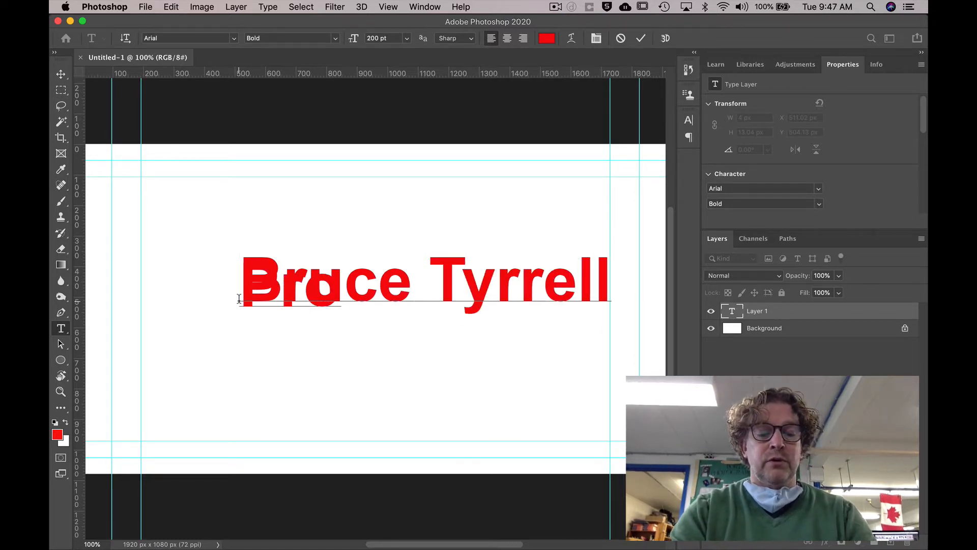
text(ductions)
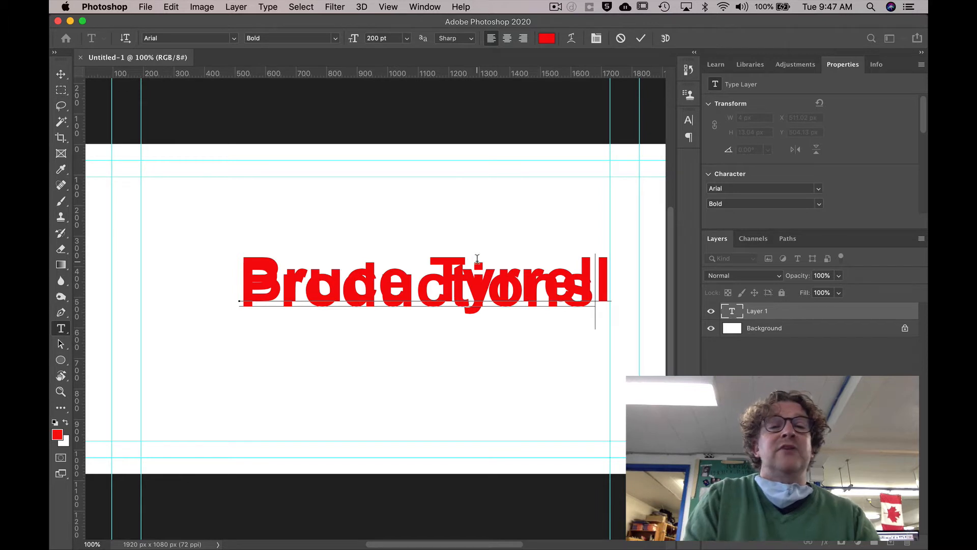
key(super)
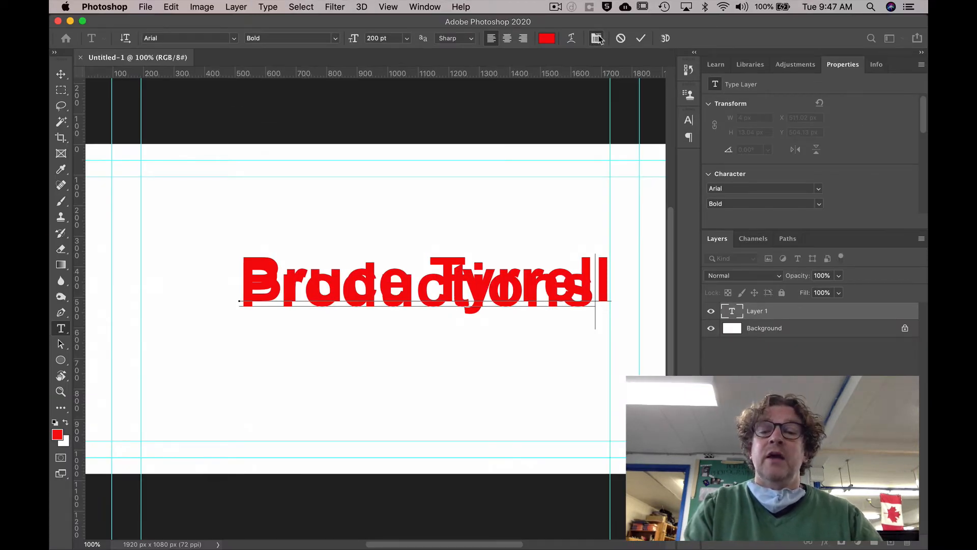
- Set all title text to 210 pt with 196 pt leading in the Character panel and commit
click(598, 38)
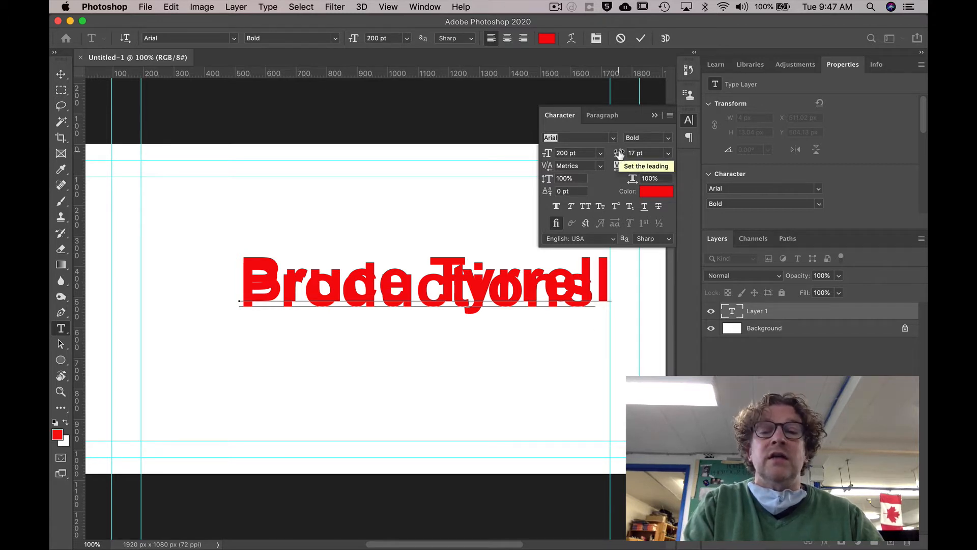
mouse_move(619, 154)
mouse_down()
mouse_move(669, 158)
mouse_move(614, 157)
mouse_up()
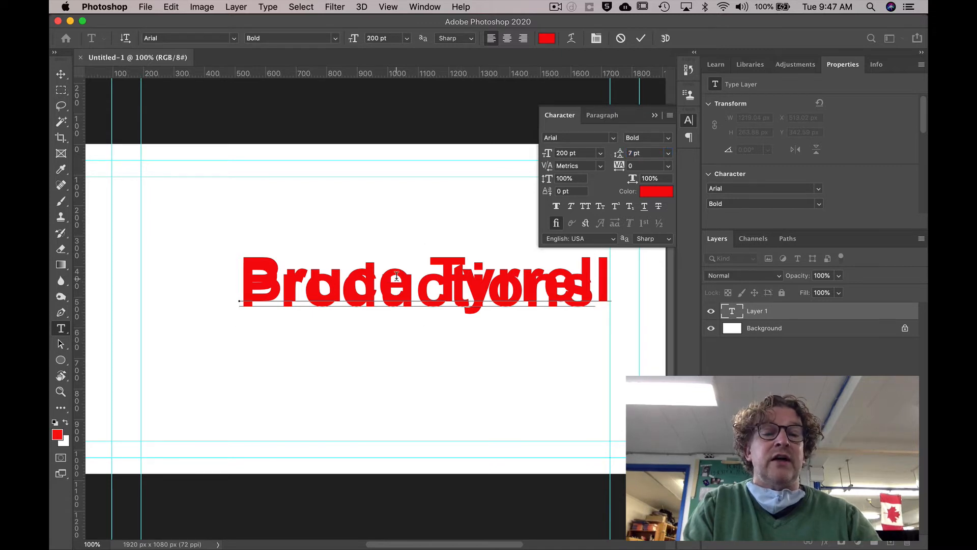
key(ctrl+a)
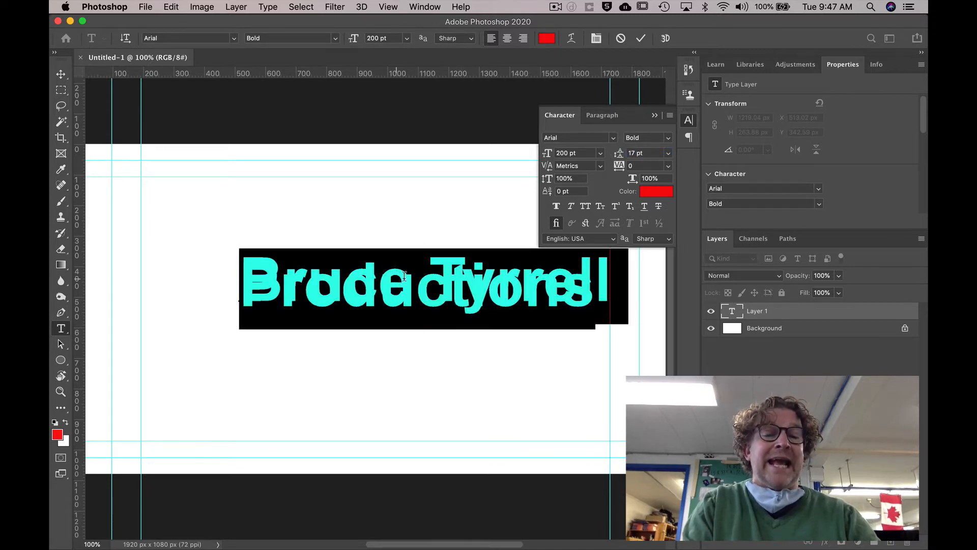
drag(618, 155, 727, 153)
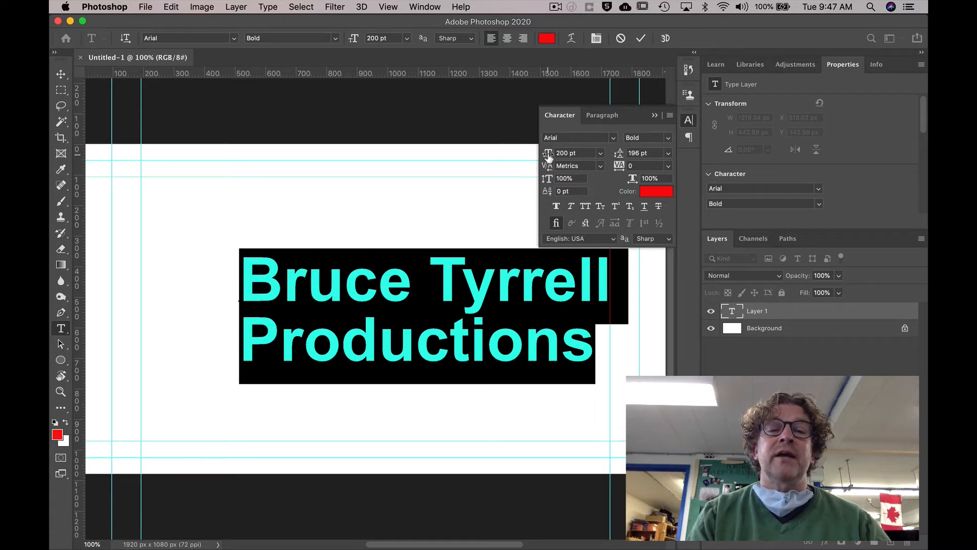
mouse_move(548, 156)
mouse_down()
mouse_move(530, 153)
mouse_move(554, 155)
mouse_up()
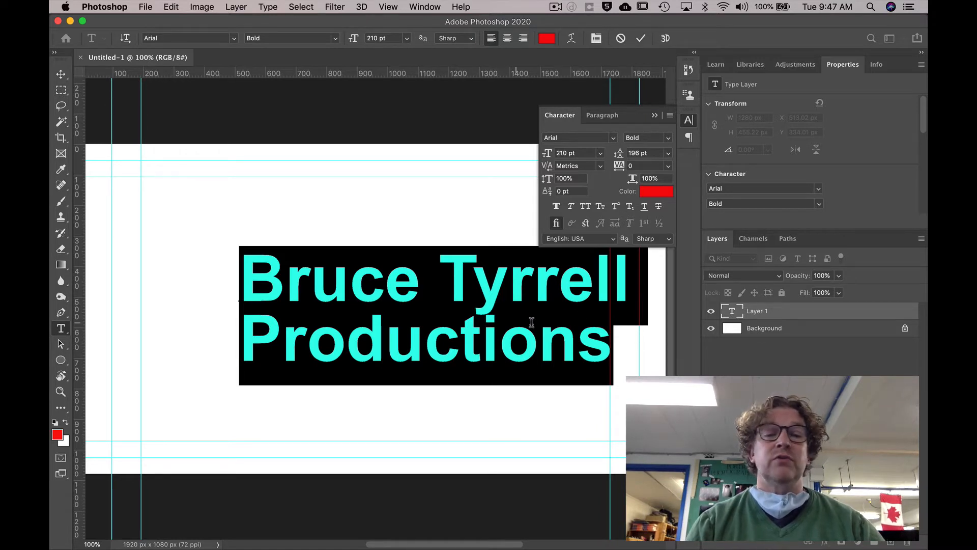
click(641, 39)
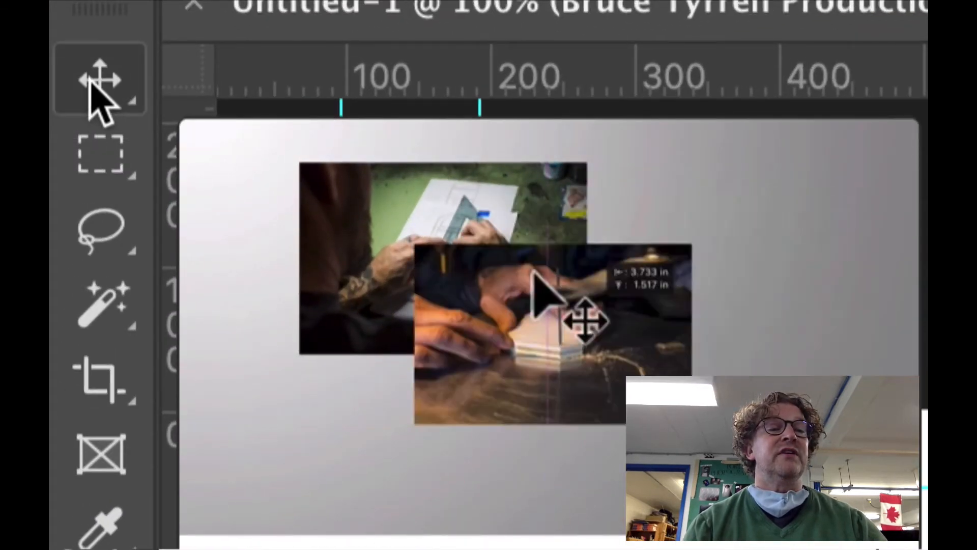
- Move the title to X 303.02 px, Y 331.01 px using Auto-Select, then close Character panel
click(91, 81)
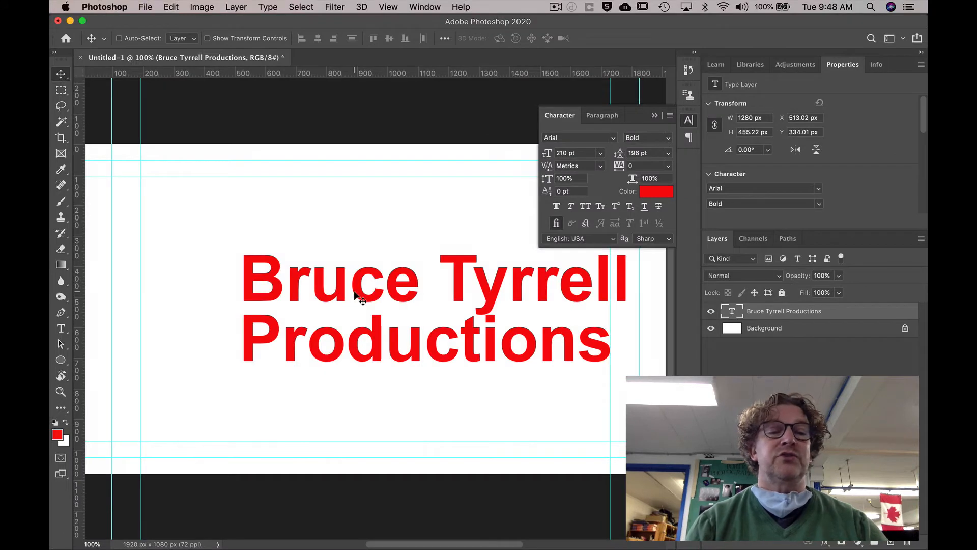
drag(301, 300, 318, 289)
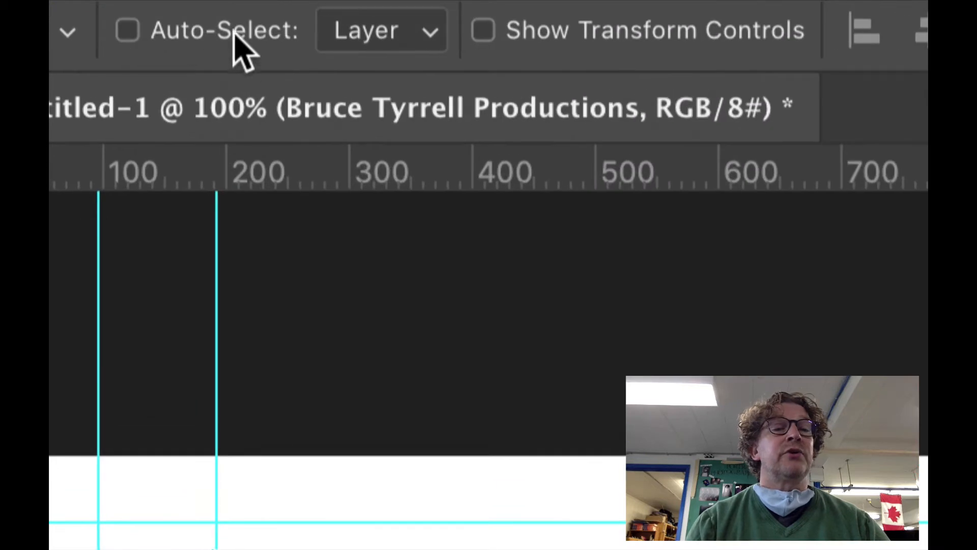
click(171, 35)
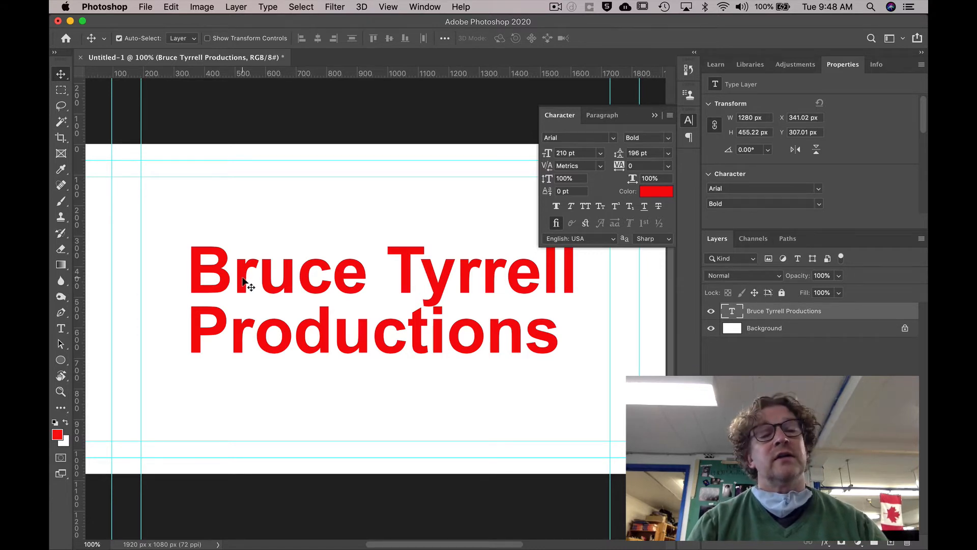
click(255, 199)
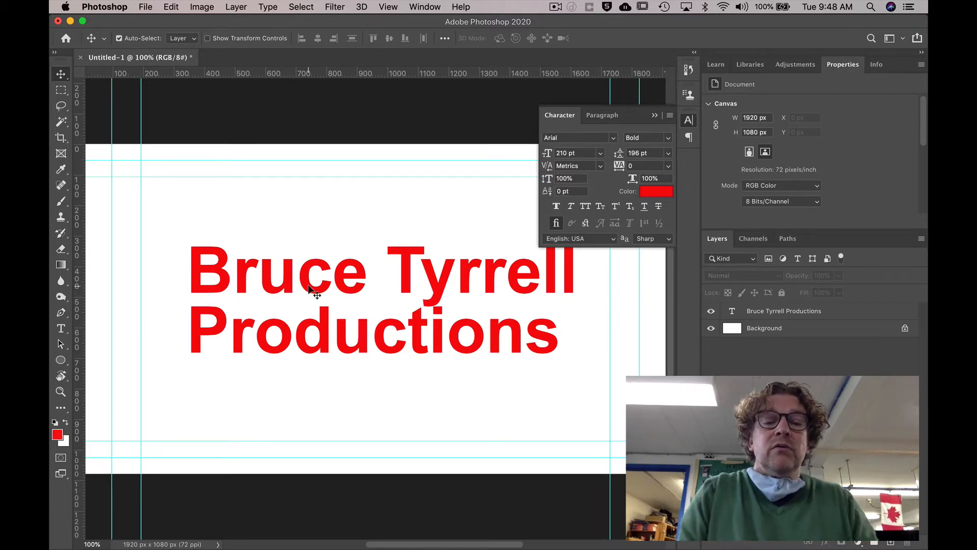
drag(309, 288, 298, 297)
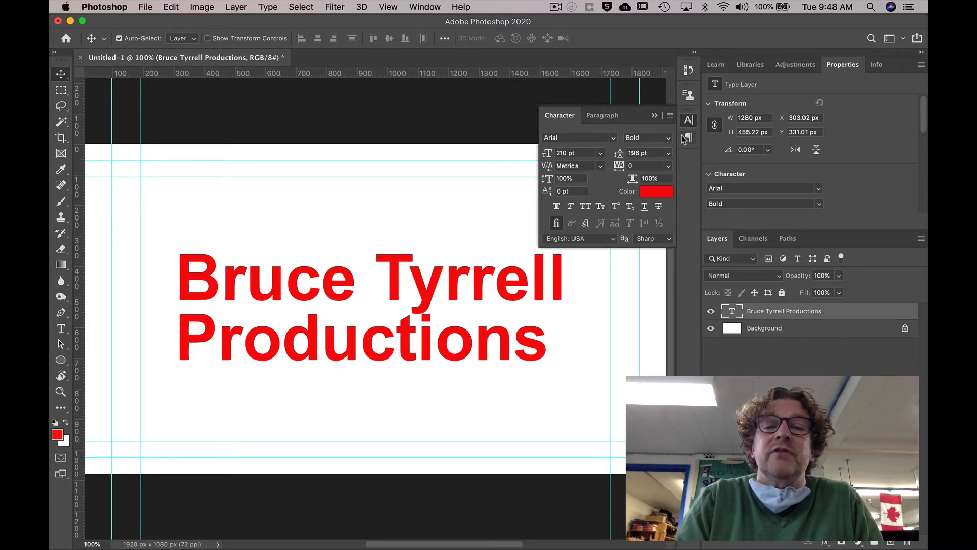
click(655, 116)
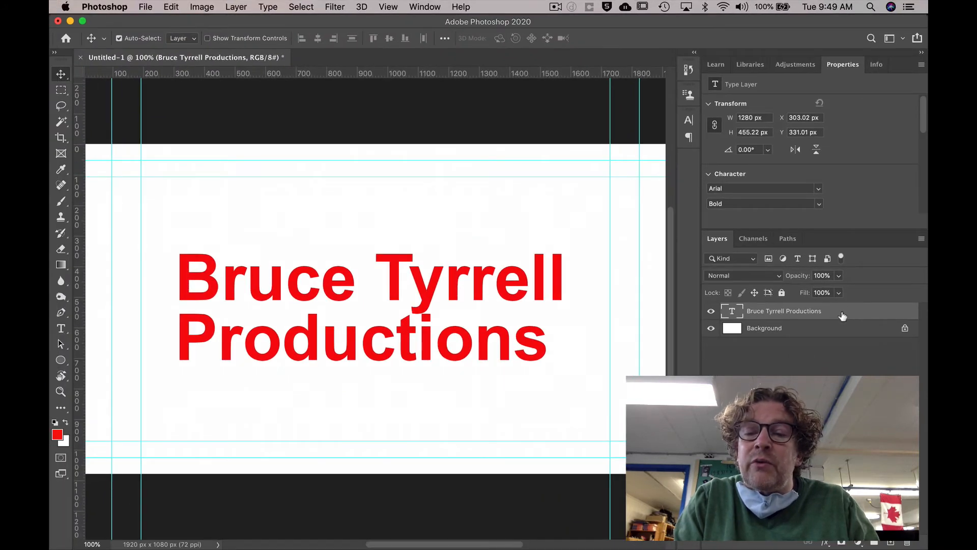
- Give the title an Inner Bevel & Emboss with Depth 417%, Size 27 px, Soften 4 px
double_click(858, 315)
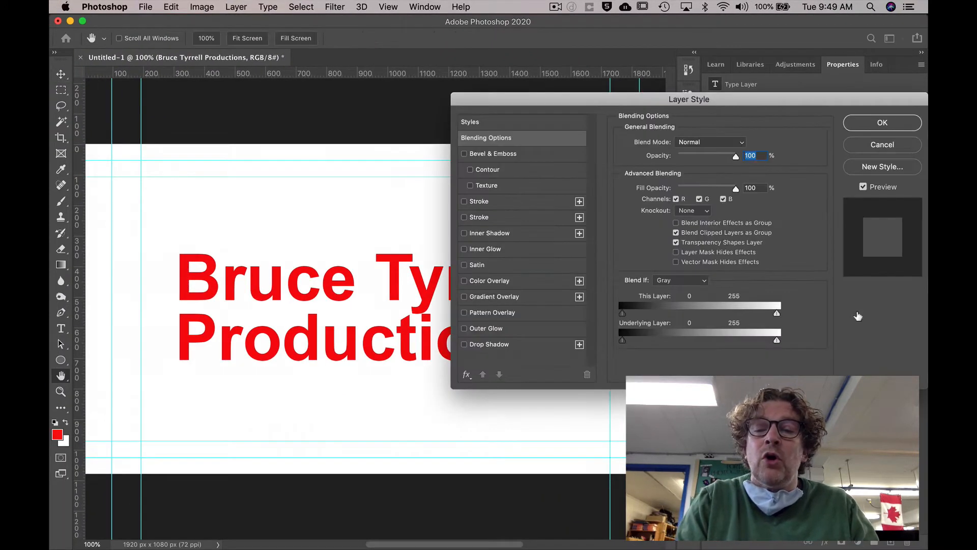
drag(765, 103, 744, 131)
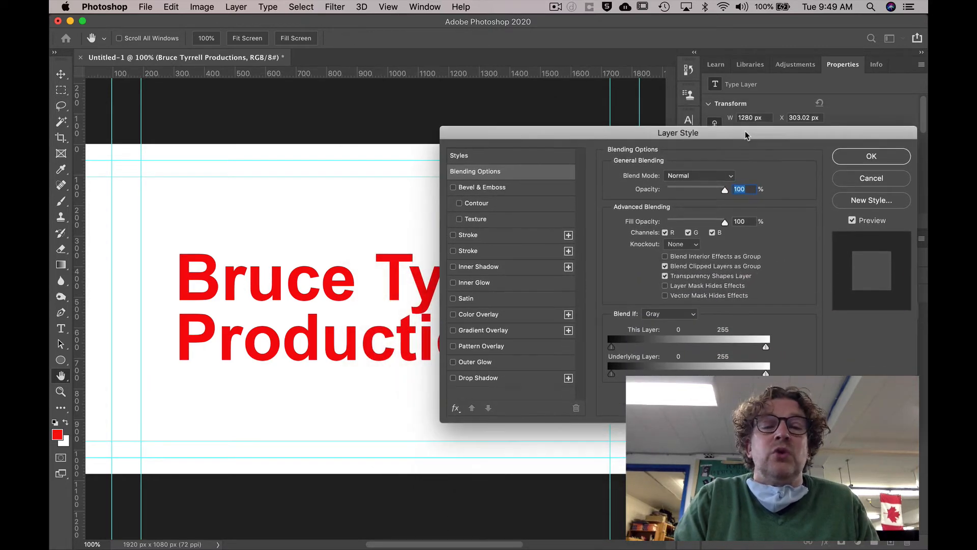
click(453, 187)
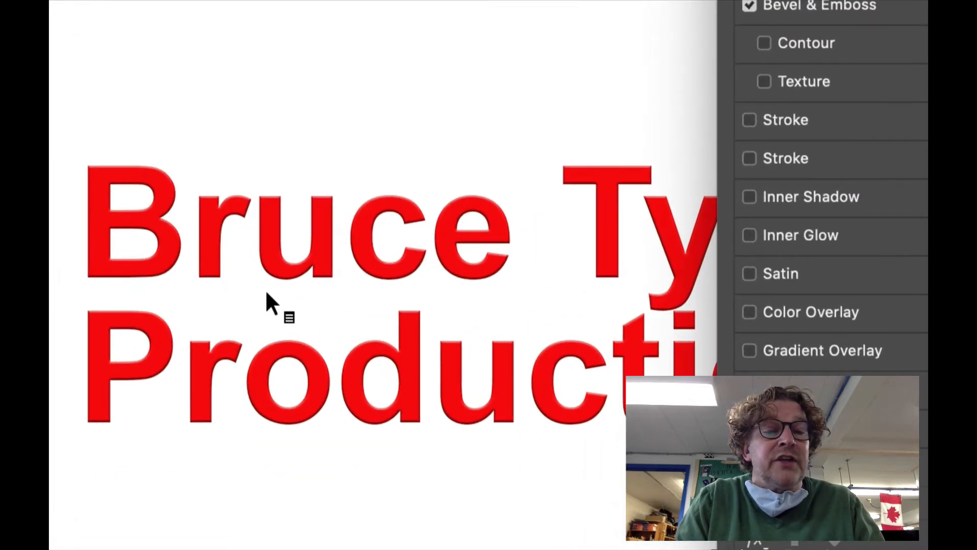
click(748, 5)
click(748, 5)
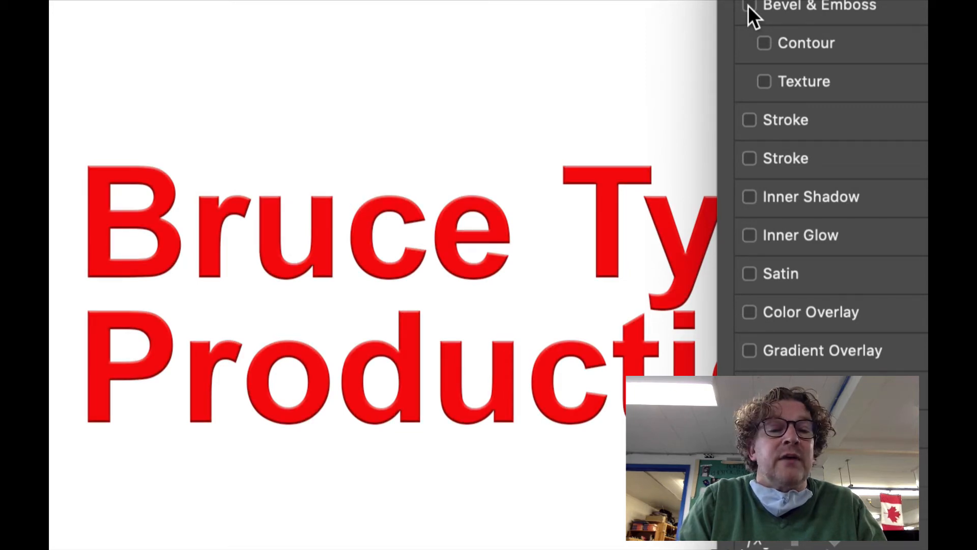
click(749, 5)
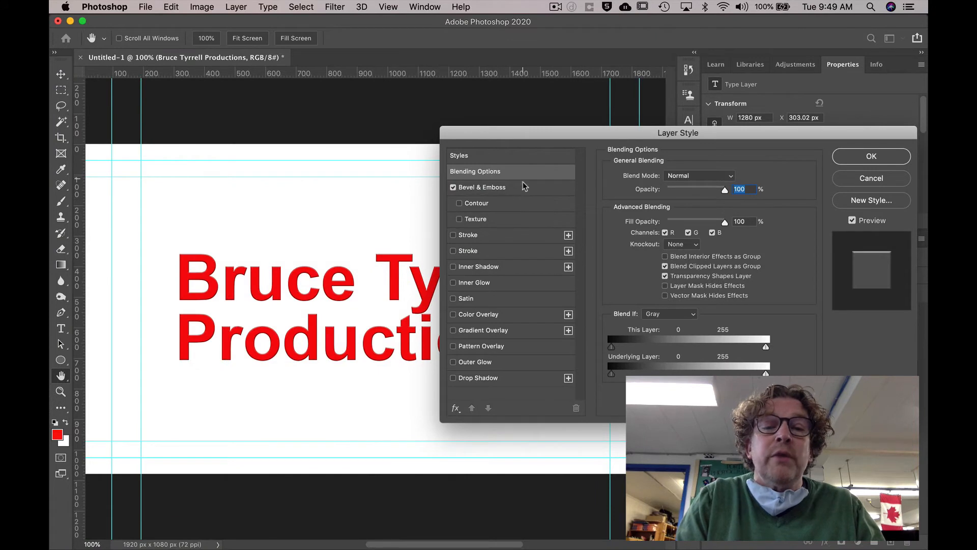
click(511, 190)
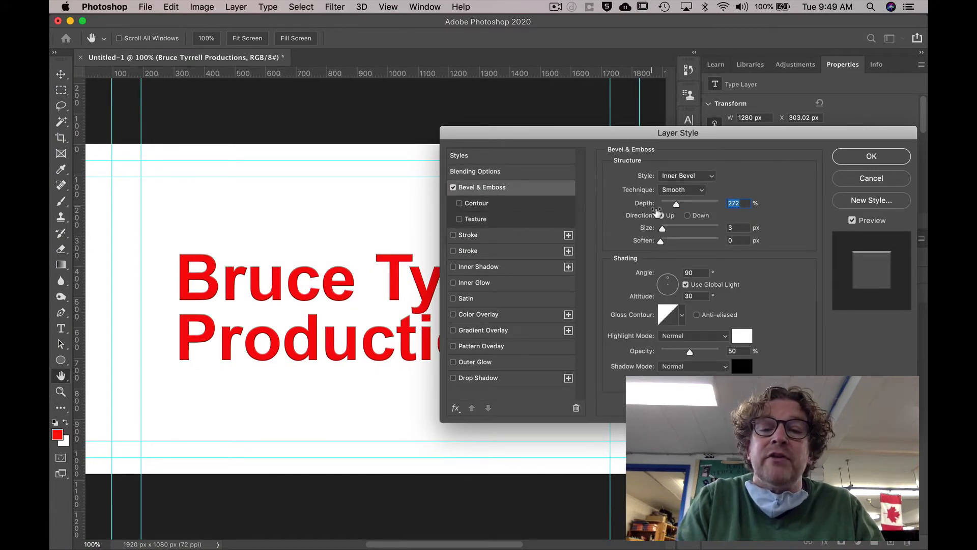
drag(676, 204, 676, 244)
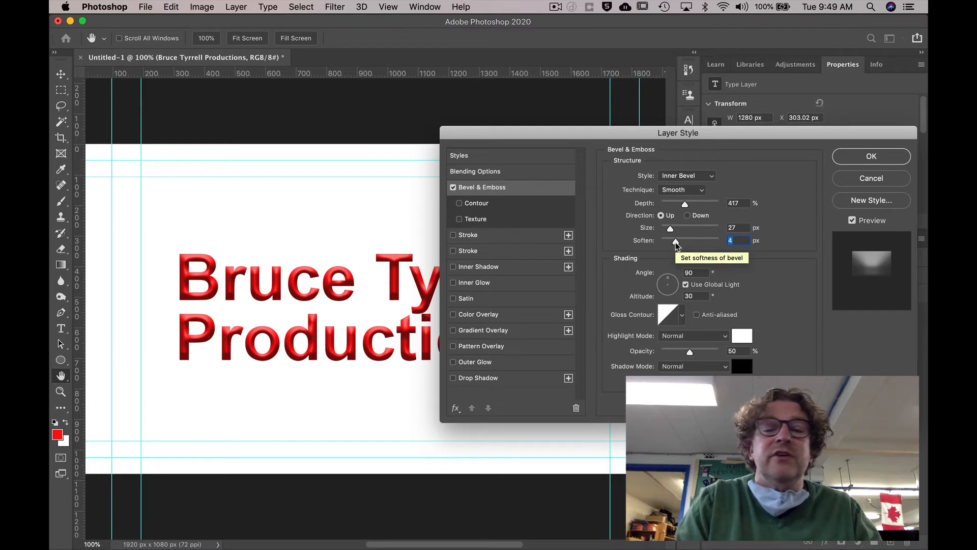
click(453, 188)
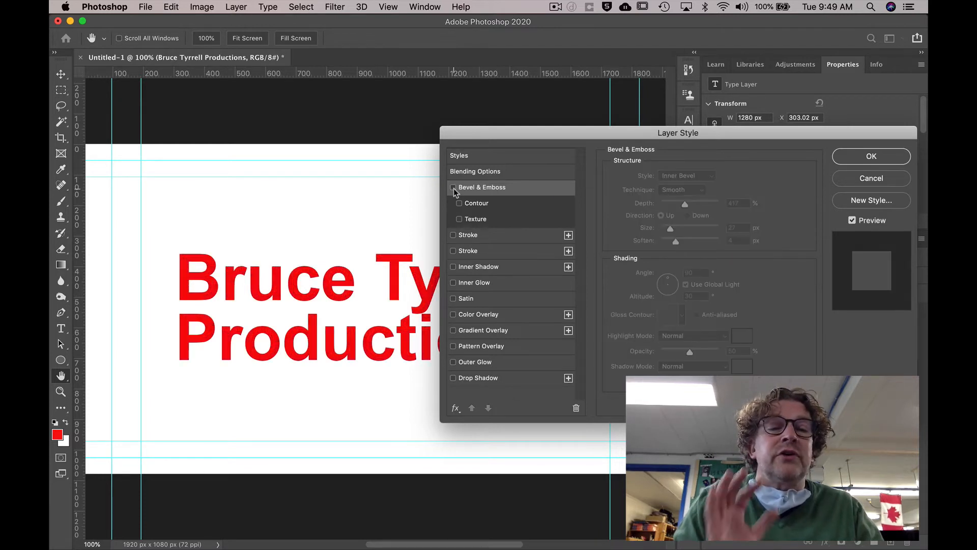
click(453, 187)
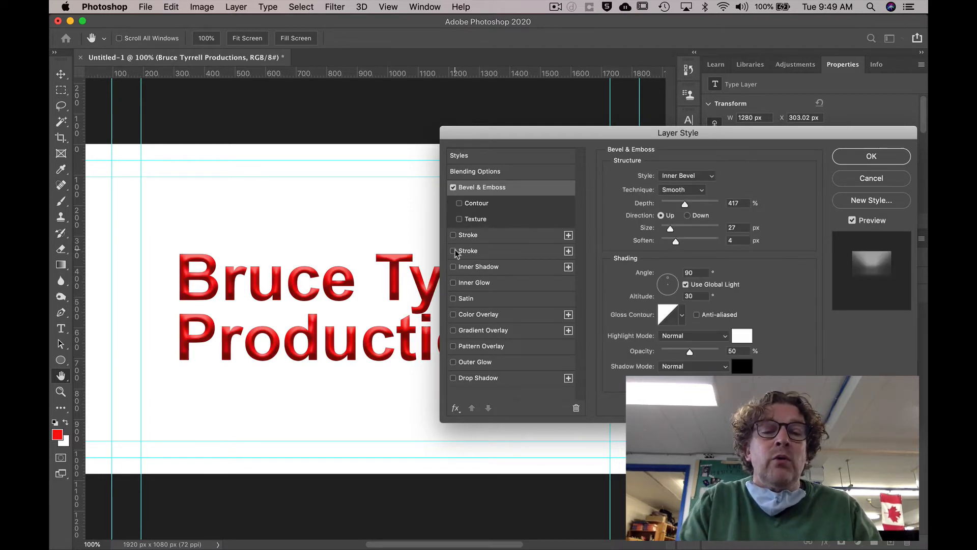
- Add two Strokes and a 32 px, 69% opacity Drop Shadow with adjusted angle, then apply
click(453, 235)
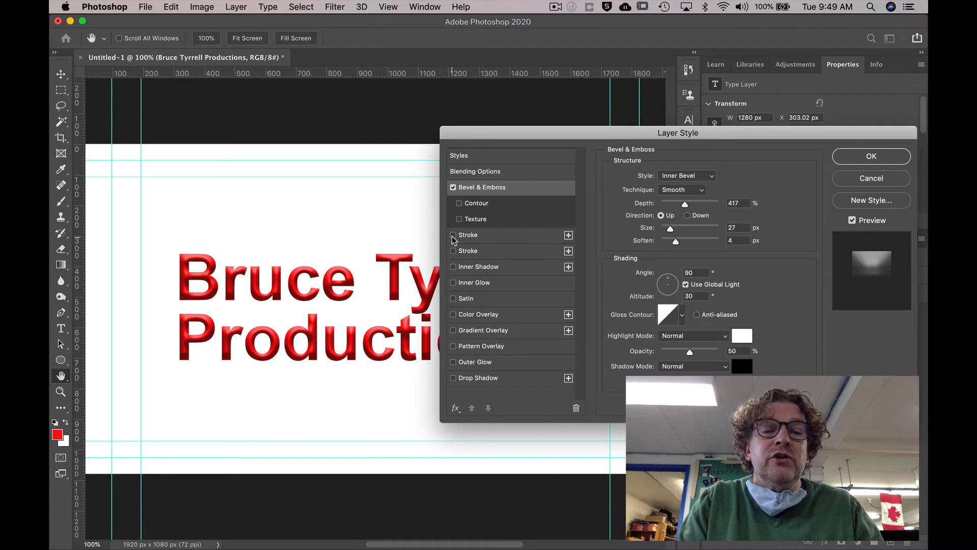
click(509, 251)
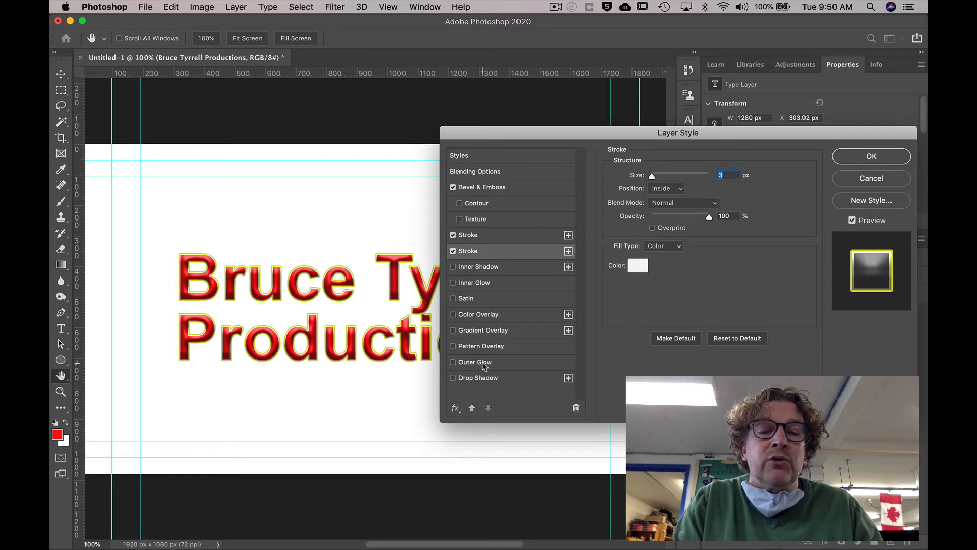
click(480, 379)
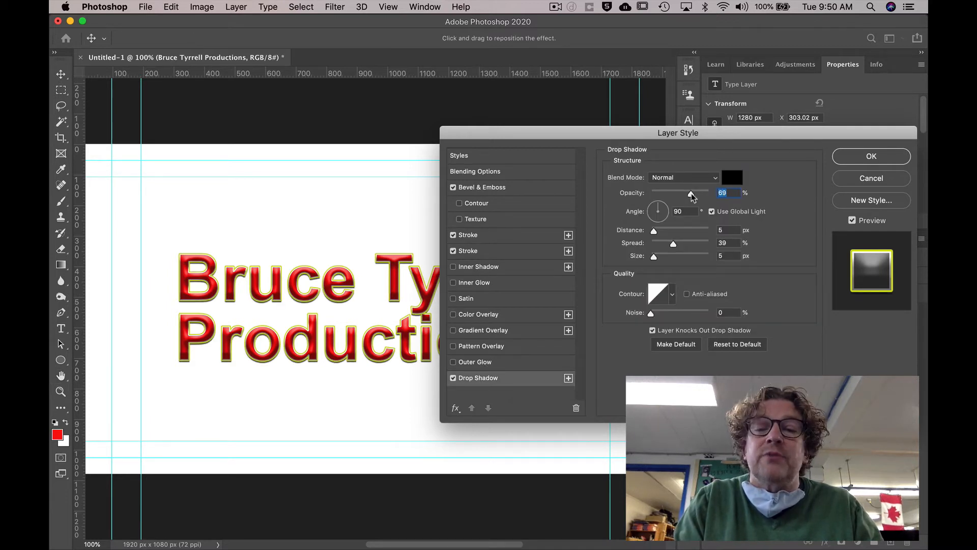
mouse_move(655, 256)
mouse_down()
mouse_move(670, 260)
mouse_move(662, 257)
mouse_up()
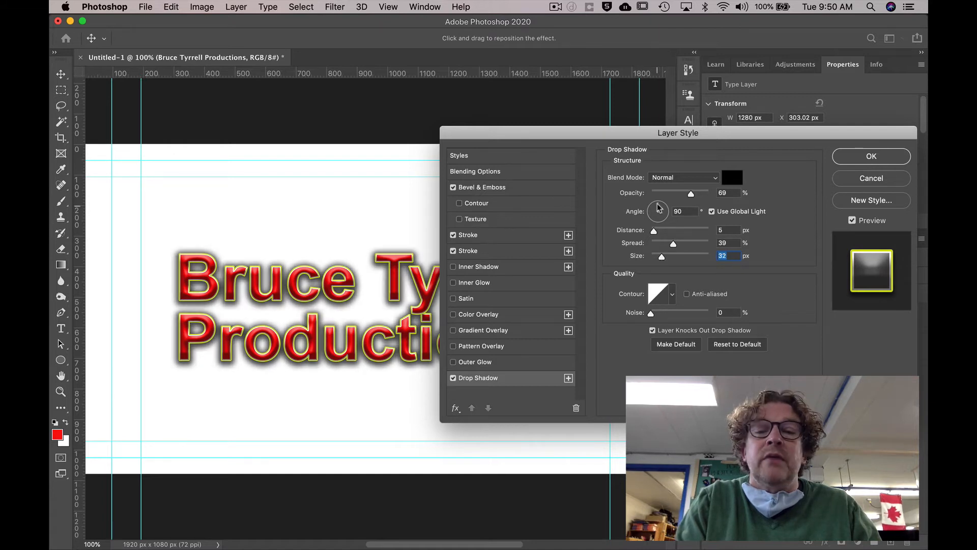
mouse_move(659, 208)
mouse_down()
mouse_move(664, 220)
mouse_move(649, 205)
mouse_up()
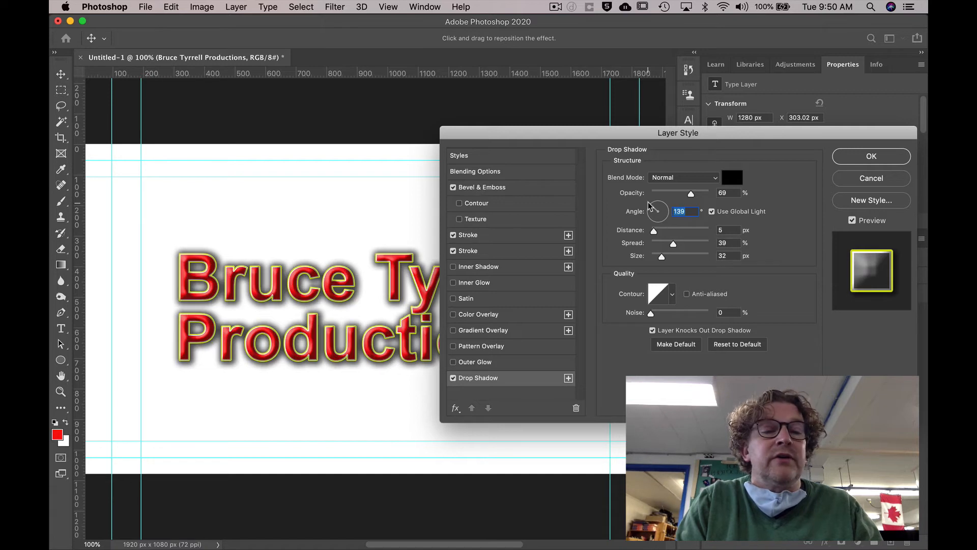
click(866, 158)
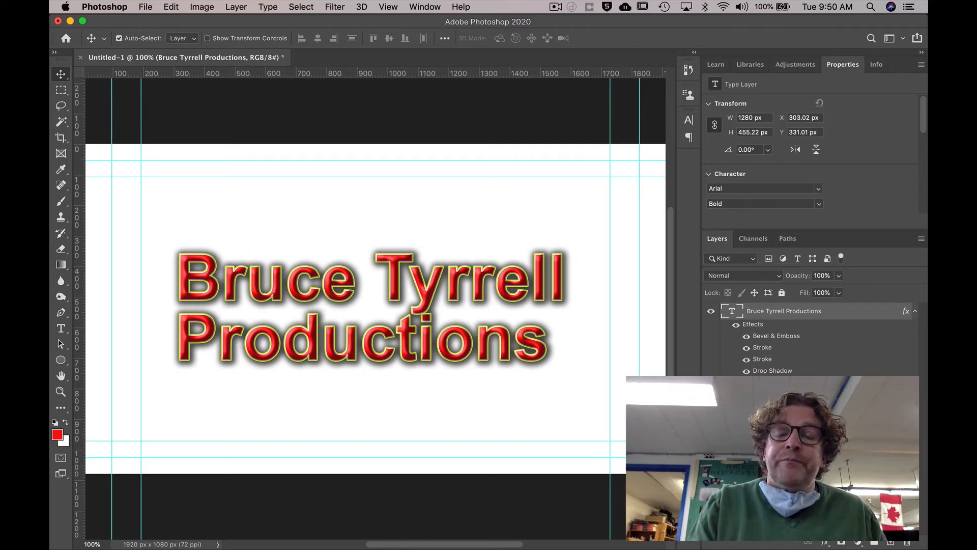
- Delete the white Background layer and confirm the deletion
click(763, 385)
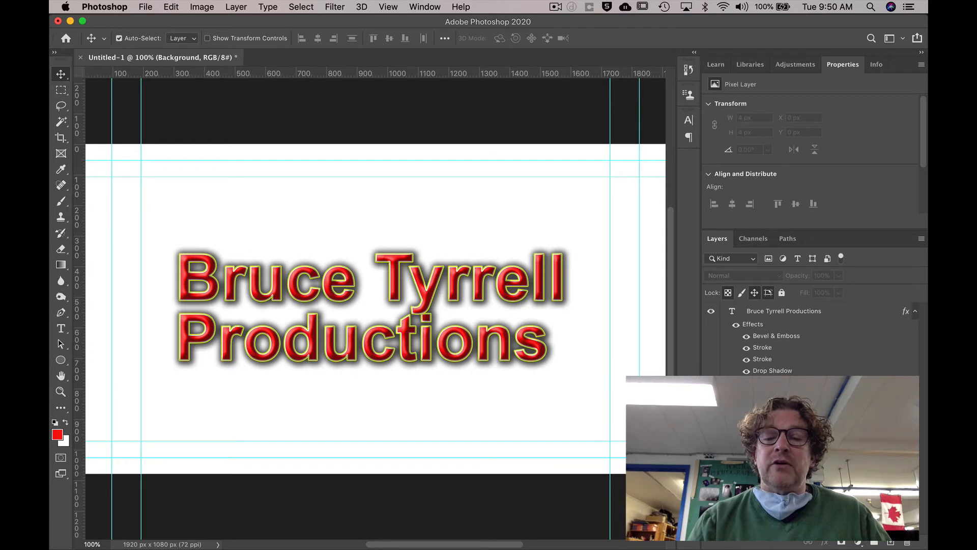
click(908, 544)
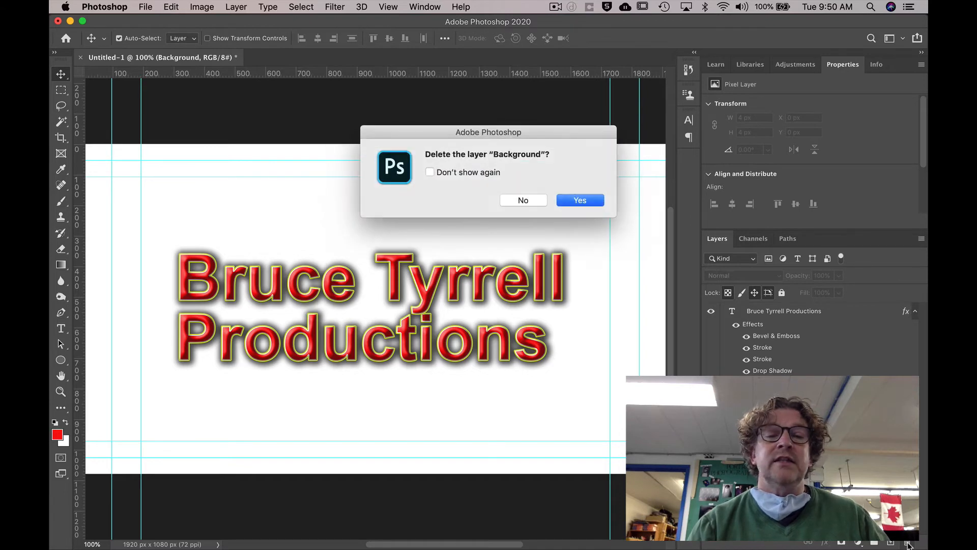
click(574, 201)
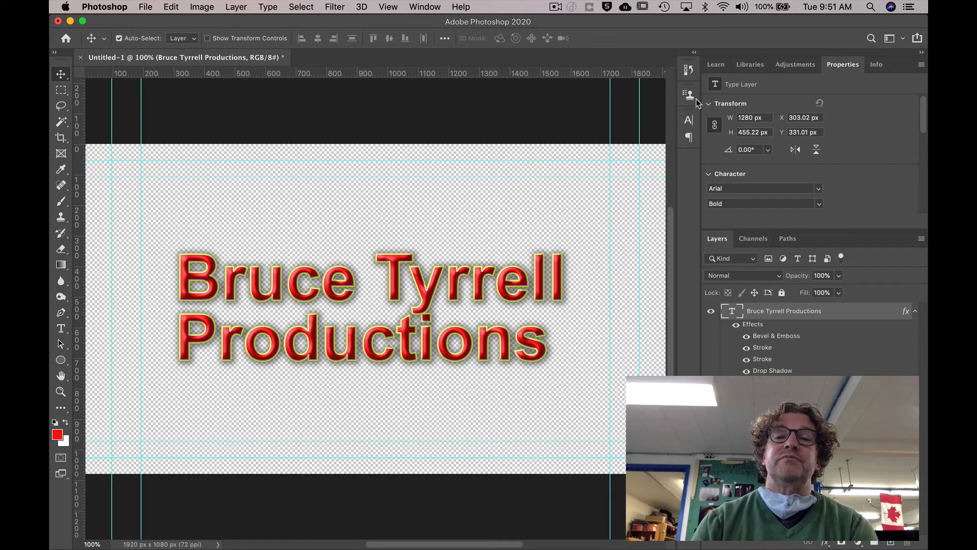
- Revert to the Layer Style history state to restore the Background, then select it
click(424, 7)
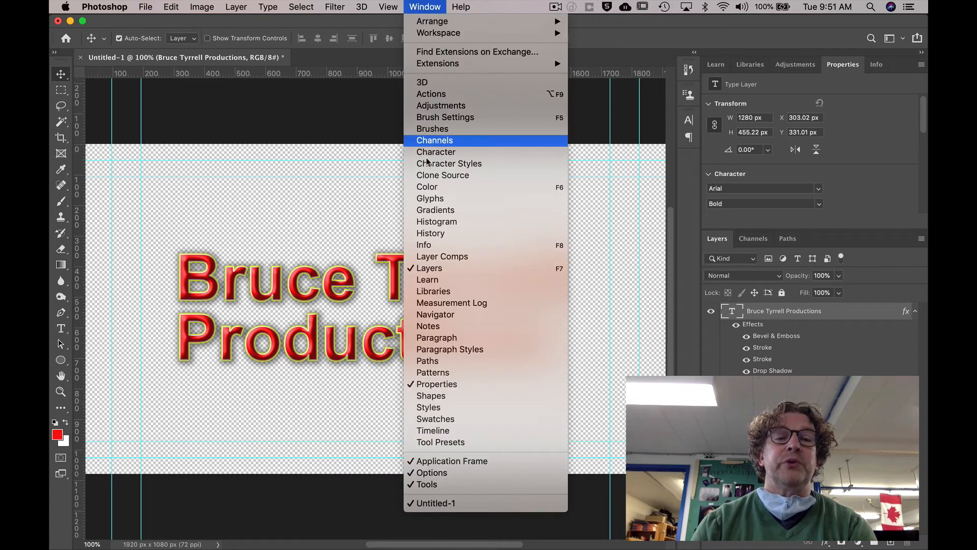
click(427, 233)
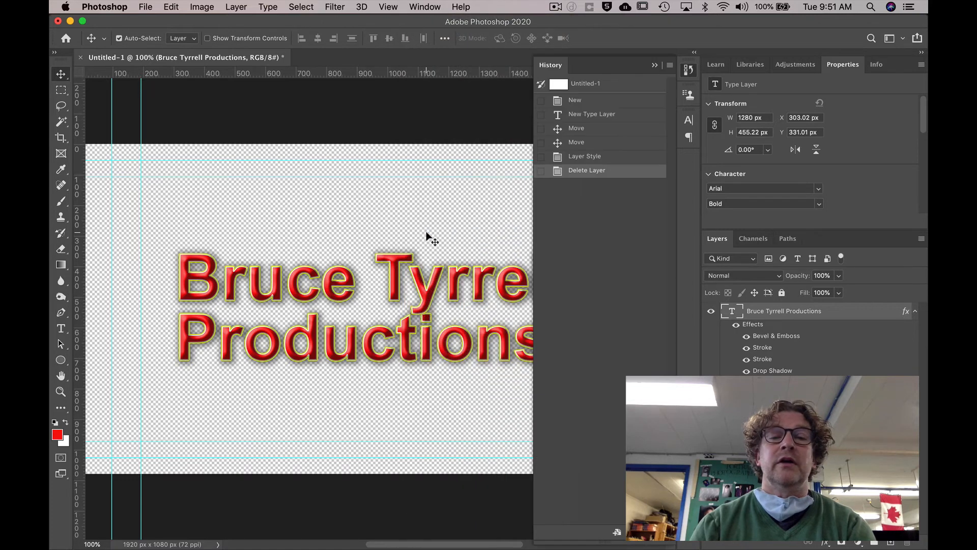
click(593, 161)
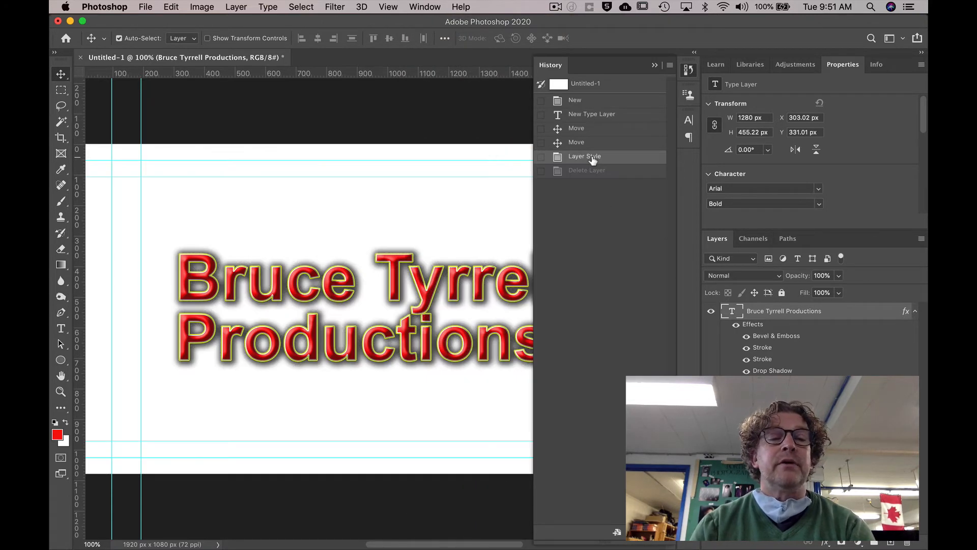
click(655, 66)
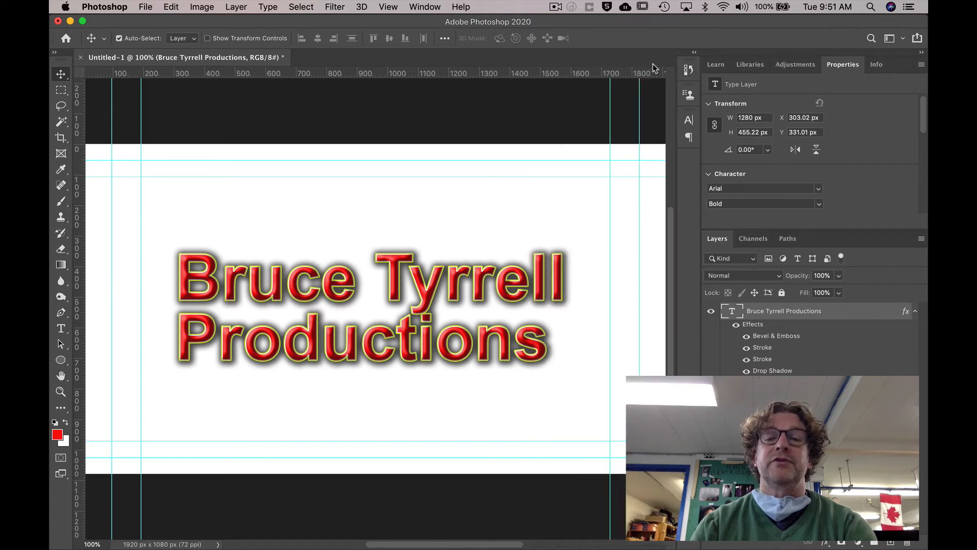
click(768, 385)
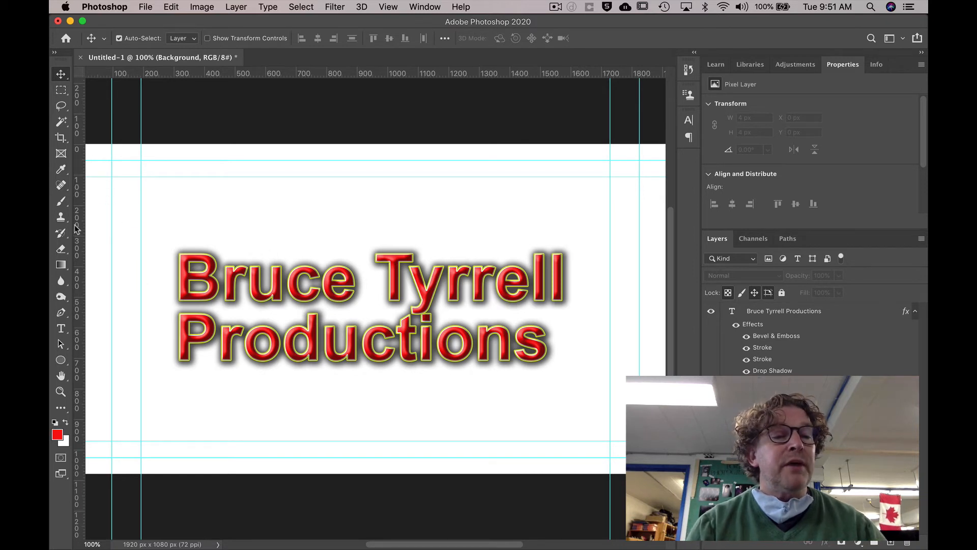
- Fill the white Background layer with blue (#0a20f7) using the Paint Bucket tool
key(g)
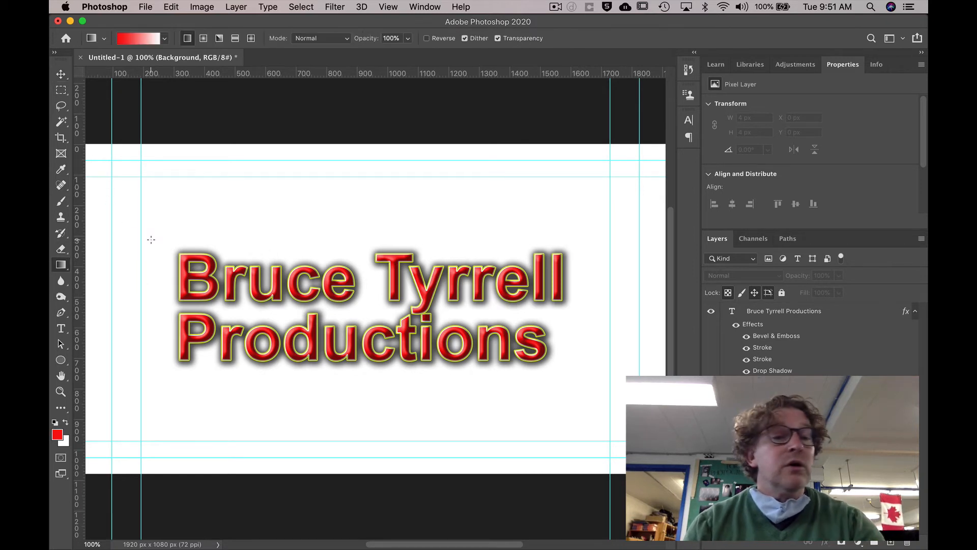
click(60, 267)
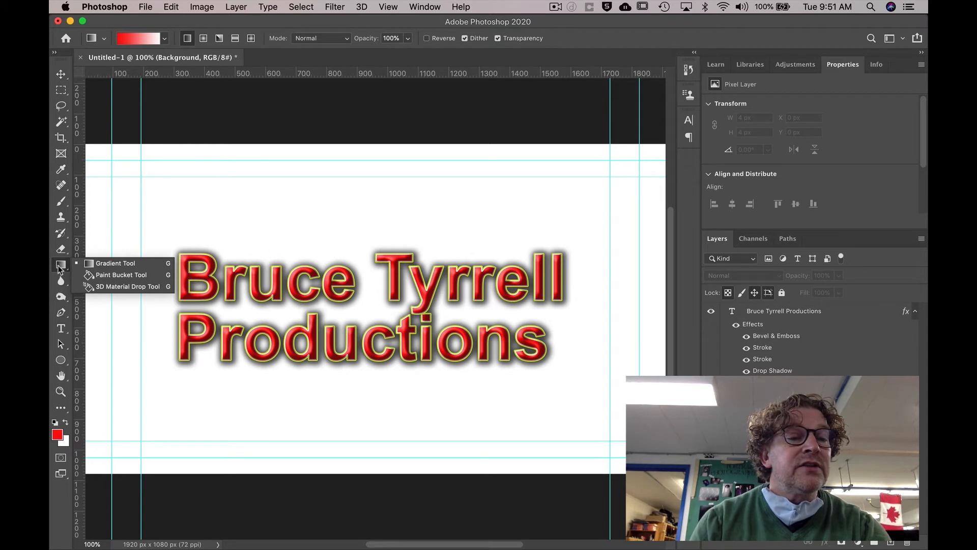
click(109, 278)
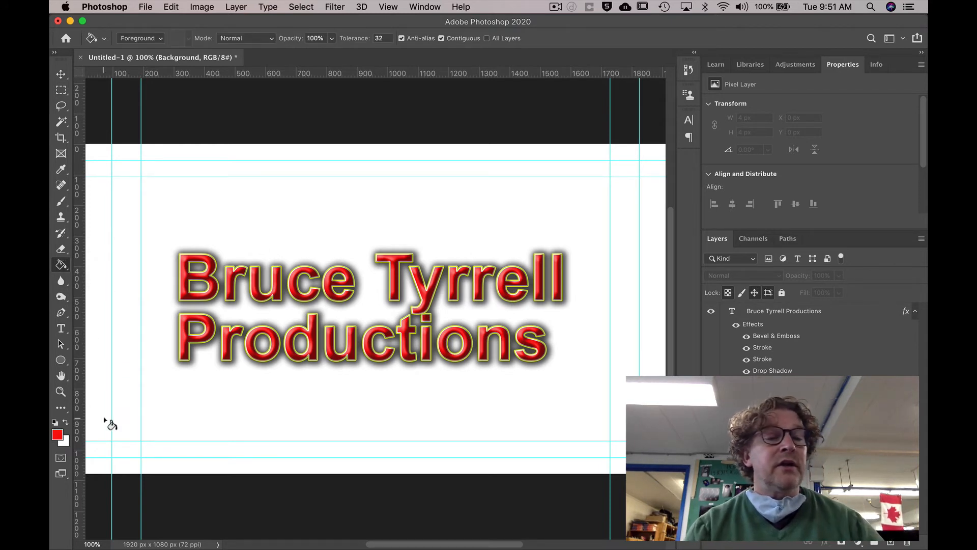
click(57, 435)
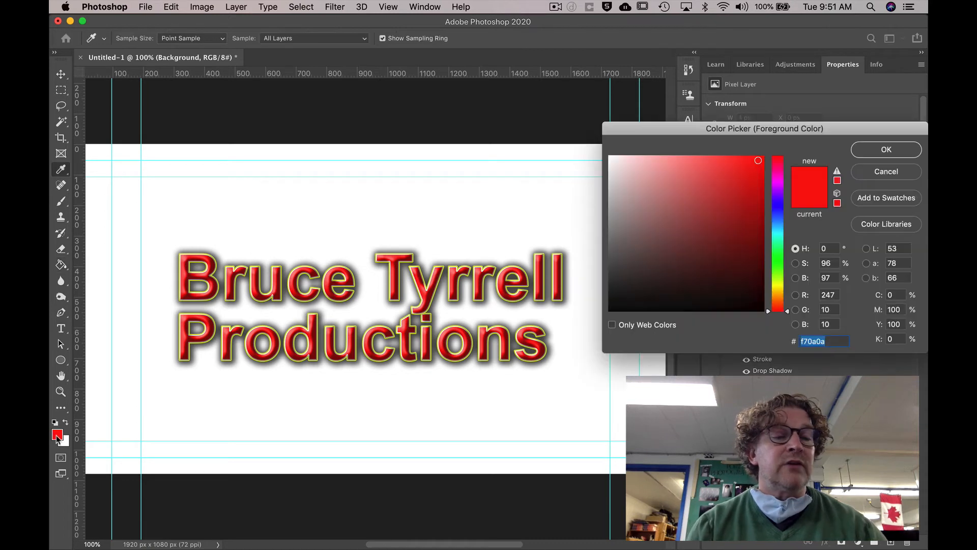
click(780, 211)
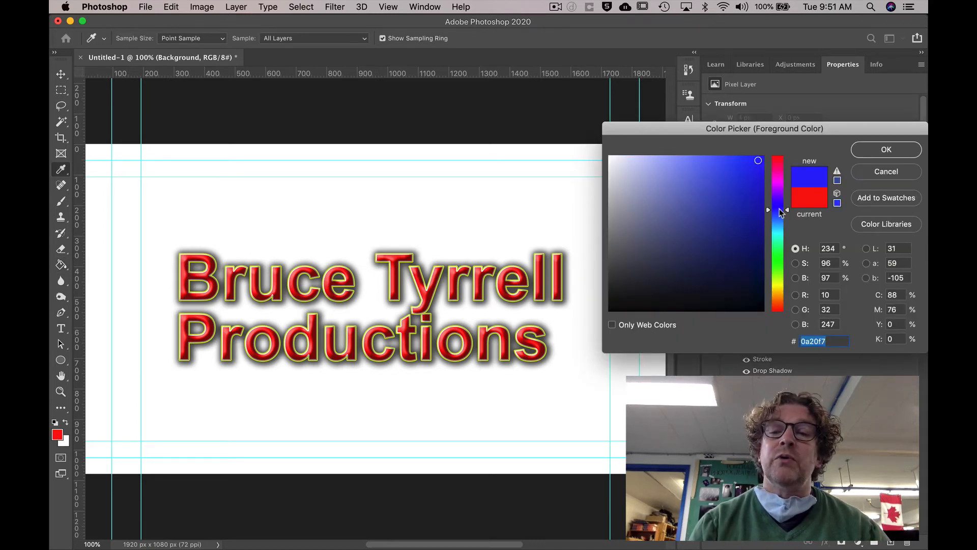
click(868, 153)
click(364, 212)
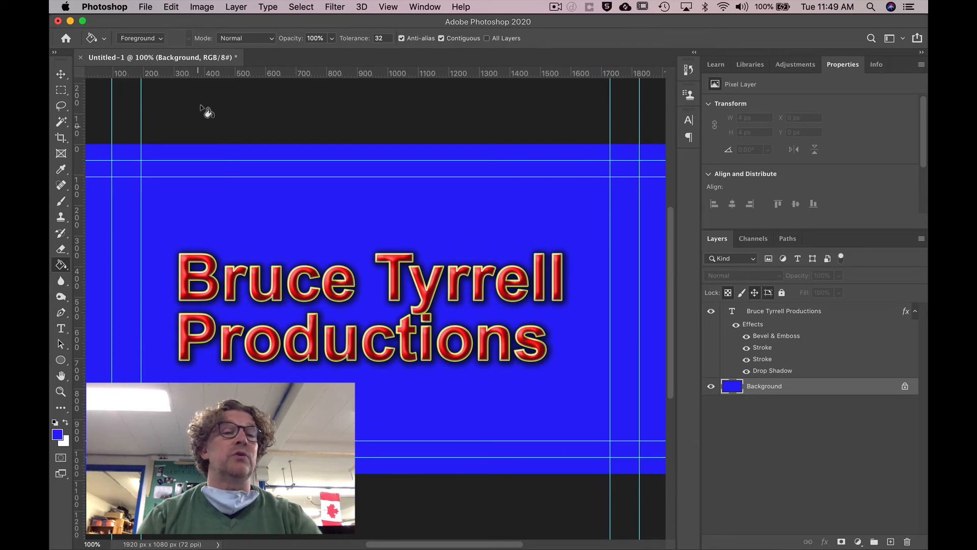
click(146, 8)
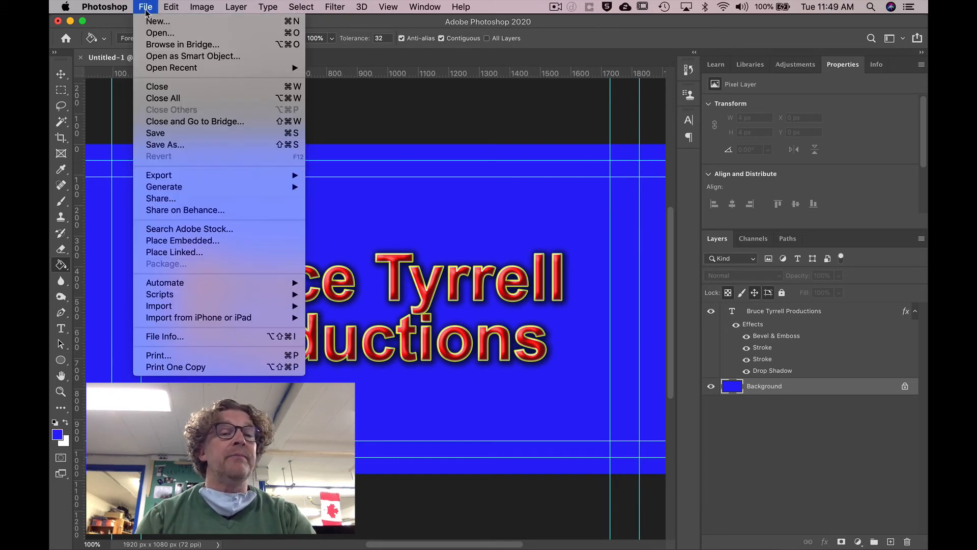
- Save the layered design as Logo.psd in Google Drive > Com Tech > Video > Video 1-2 > MEDIA-Video 1-2
click(176, 144)
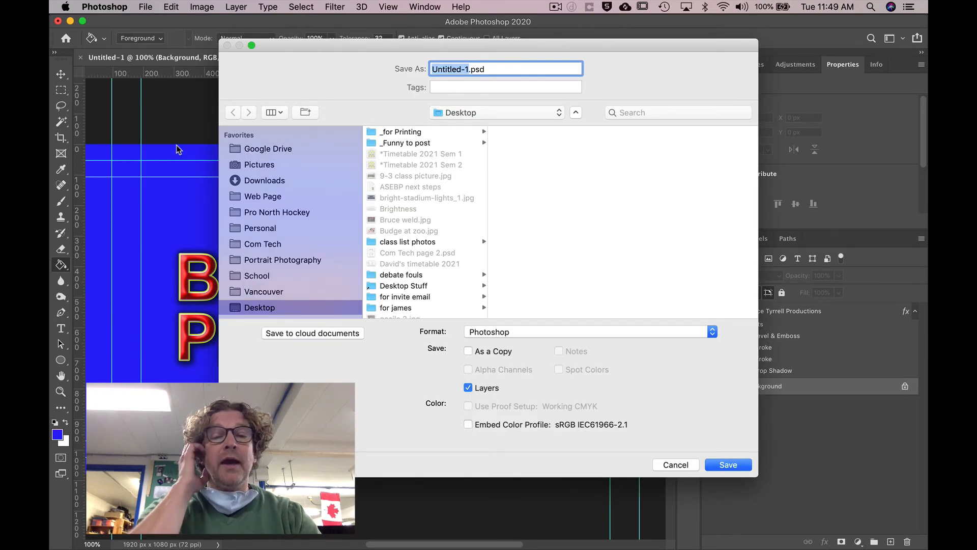
scroll(319, 231, down, 5)
click(318, 231)
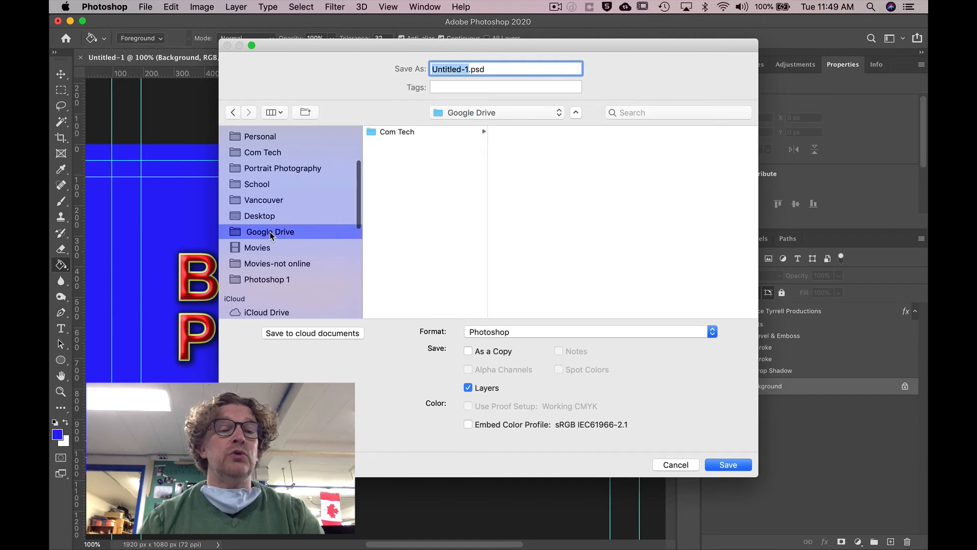
click(397, 134)
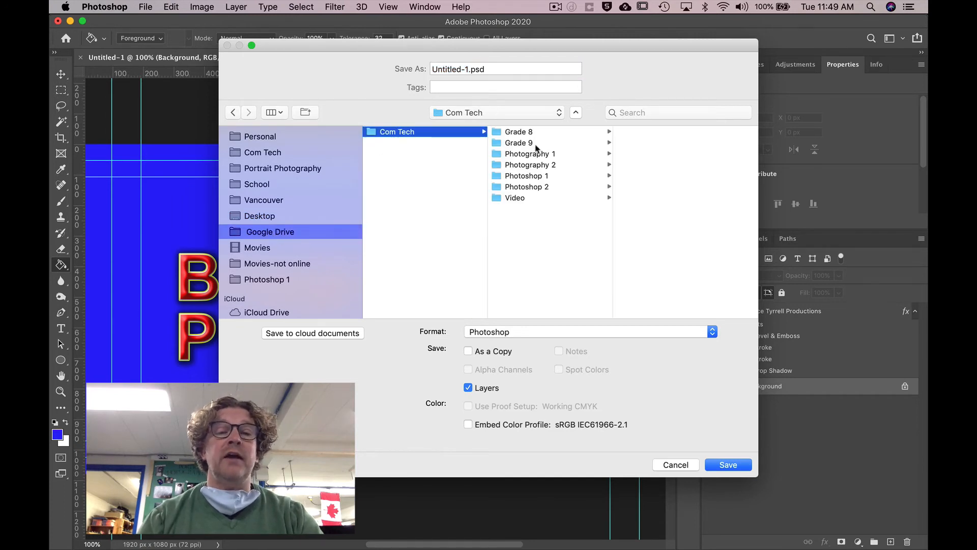
click(524, 202)
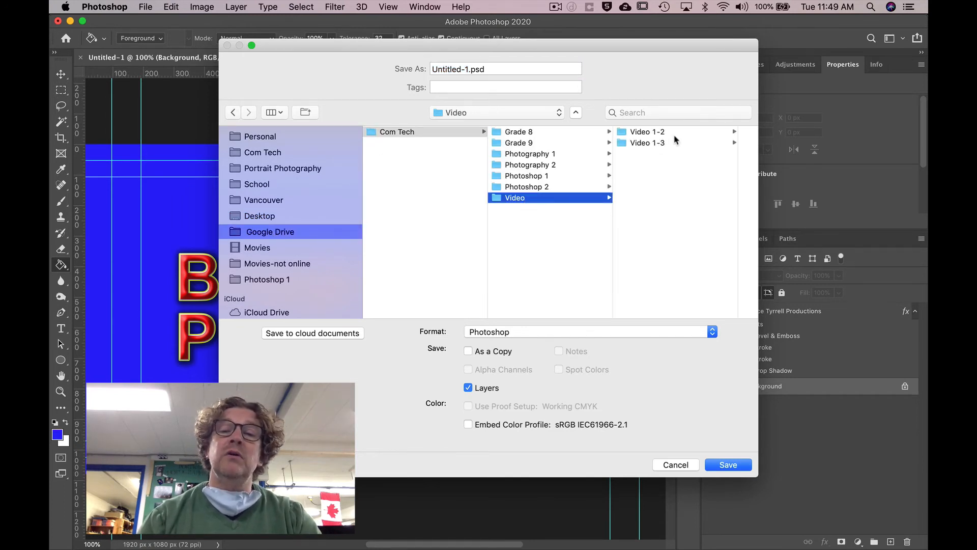
click(644, 136)
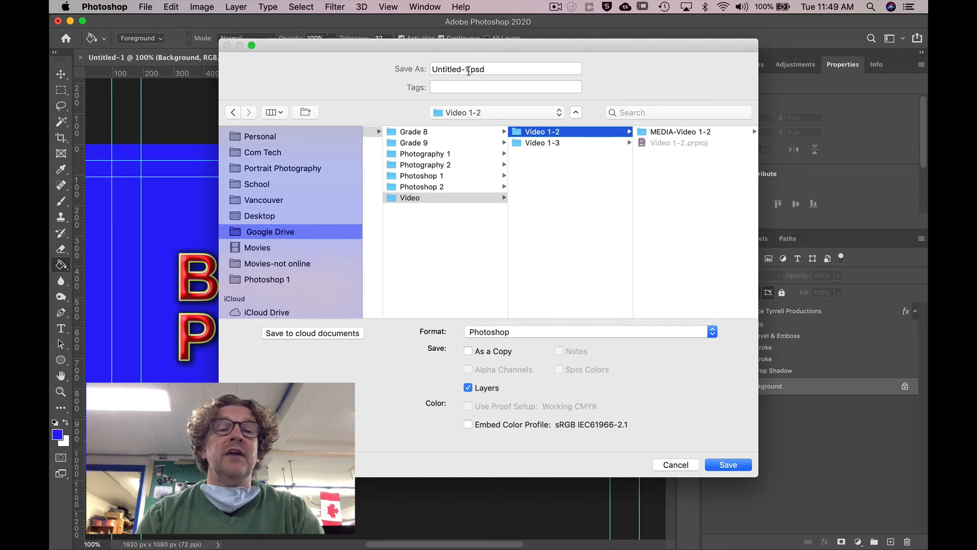
drag(469, 70, 416, 68)
text(Logo)
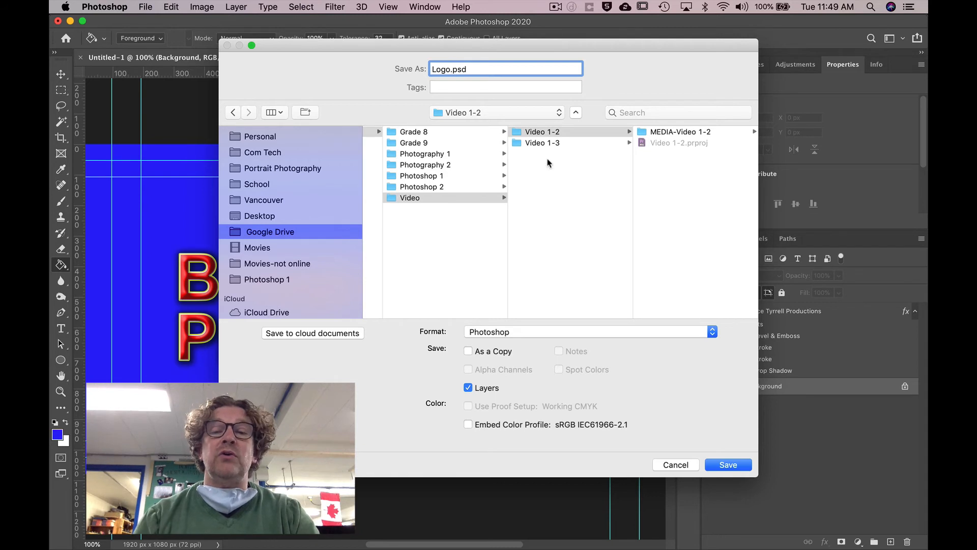
click(667, 164)
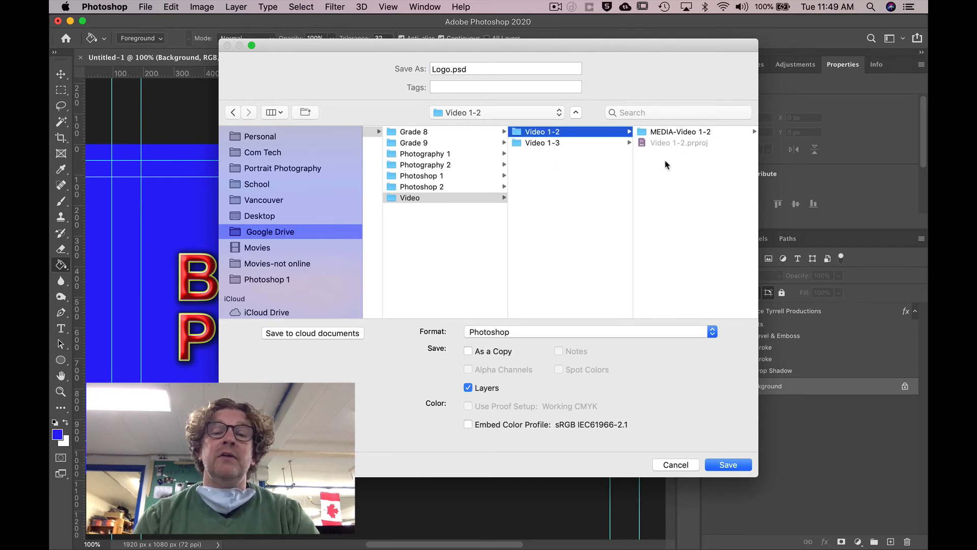
click(681, 132)
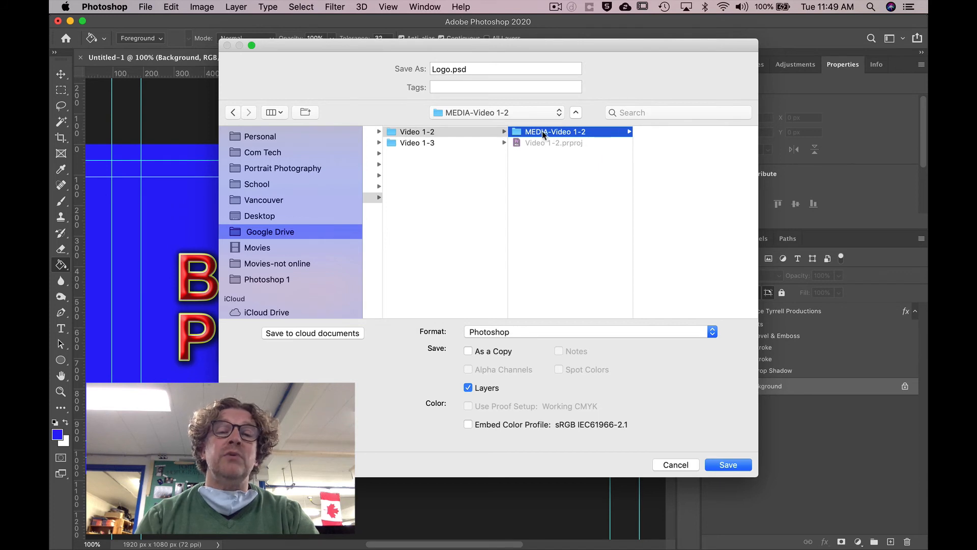
click(729, 465)
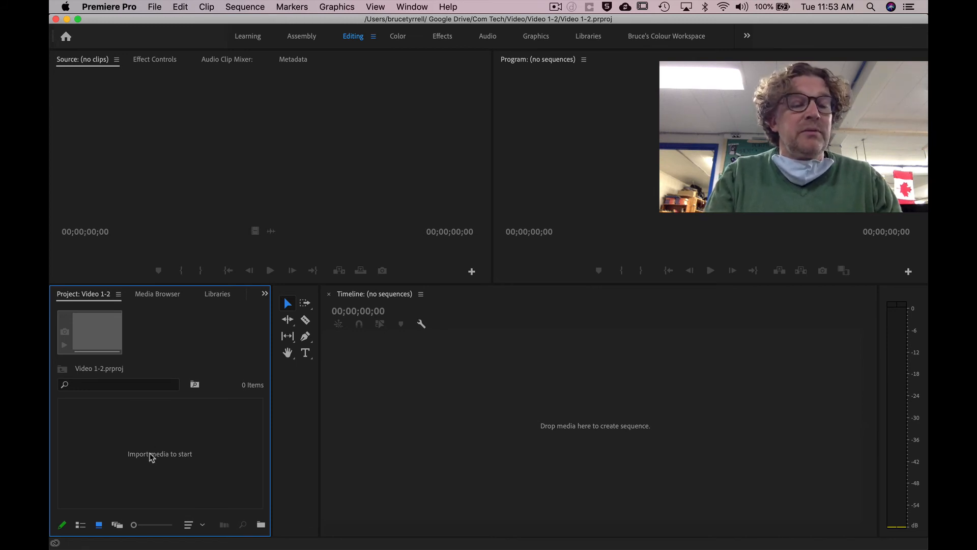
- Start importing media into the empty Premiere Pro project via File > Import
right_click(118, 434)
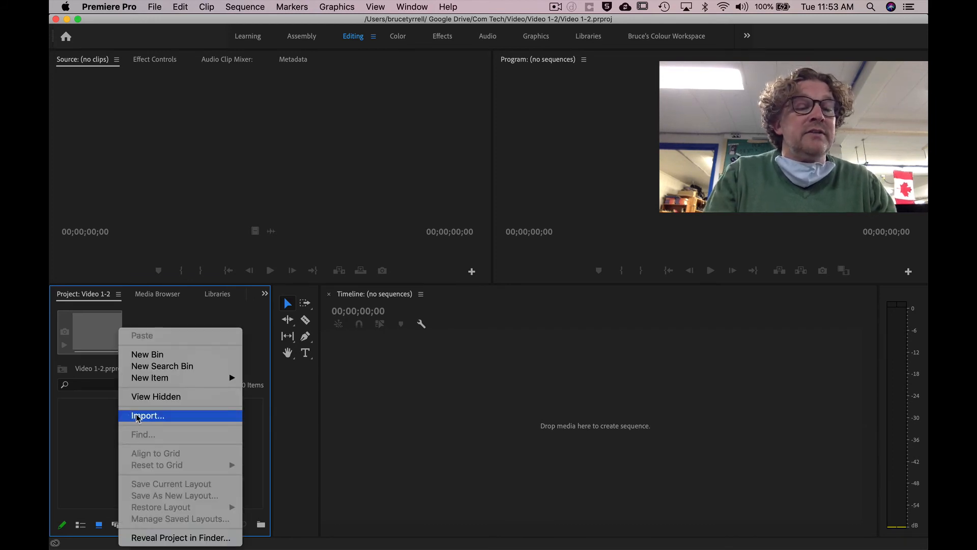
click(101, 422)
click(155, 5)
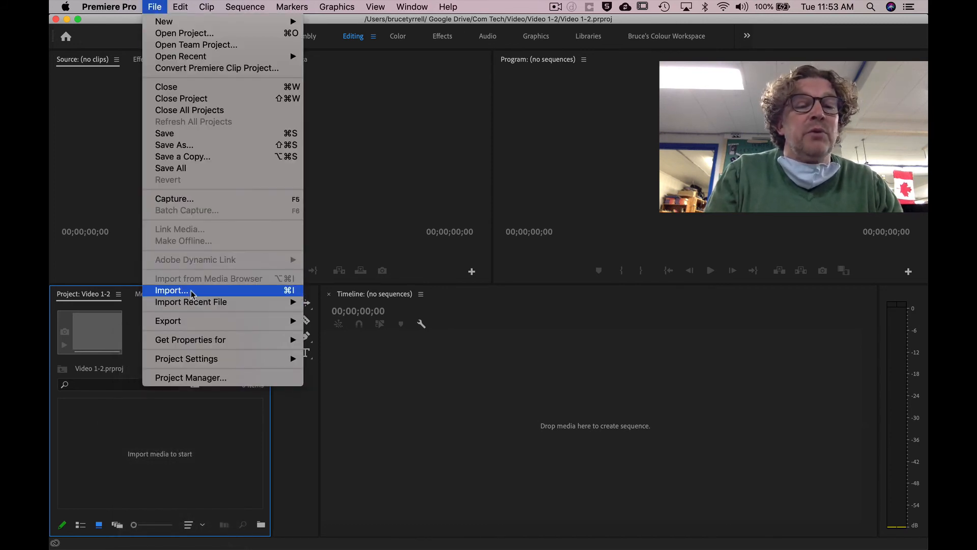
click(272, 291)
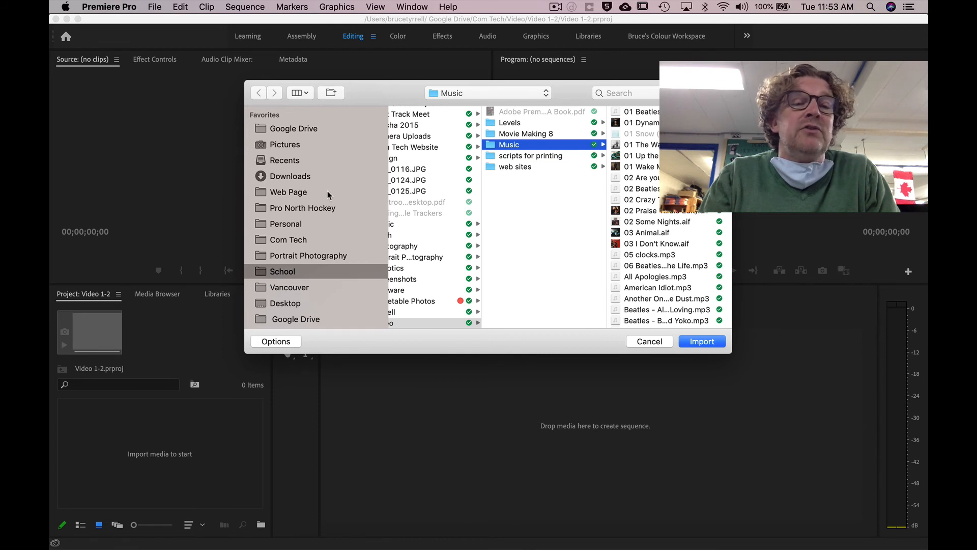
- Browse Google Drive > Com Tech > Video > Video 1-2 > MEDIA-Video 1-2 and import Logo.psd
click(321, 129)
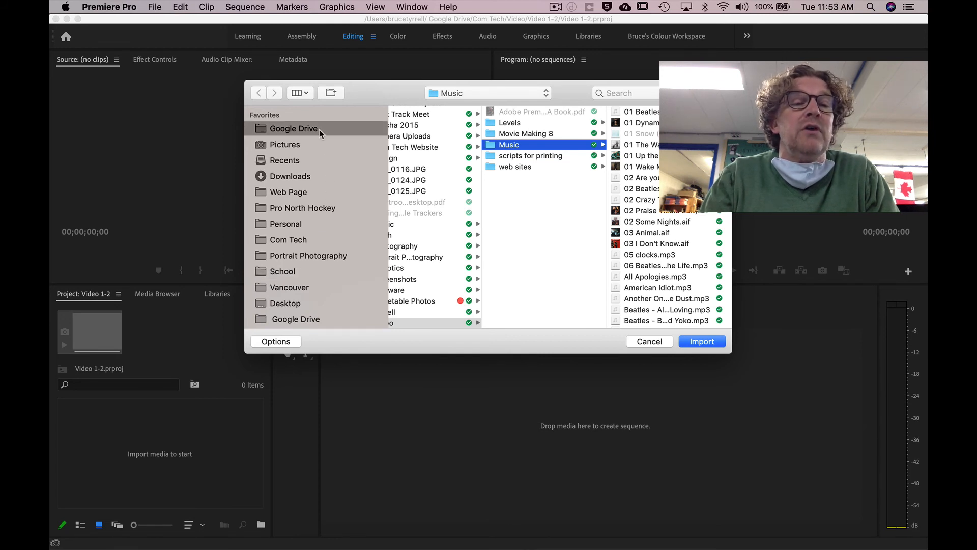
scroll(328, 217, down, 1)
scroll(328, 217, down, 3)
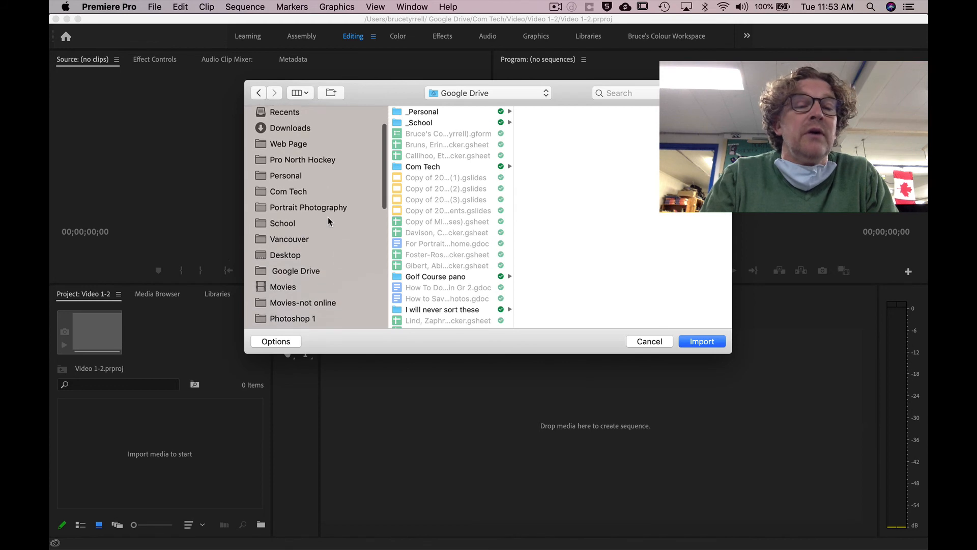
click(322, 254)
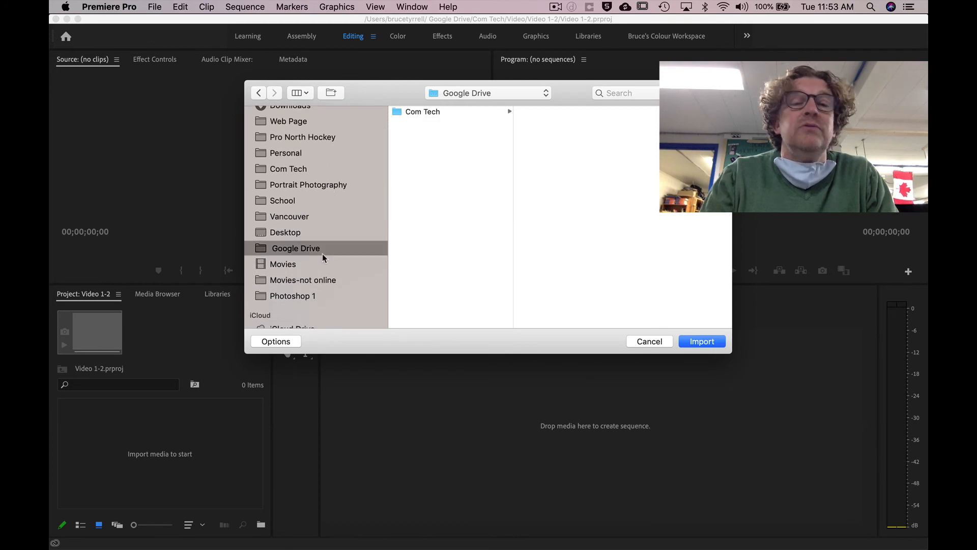
click(438, 112)
click(542, 177)
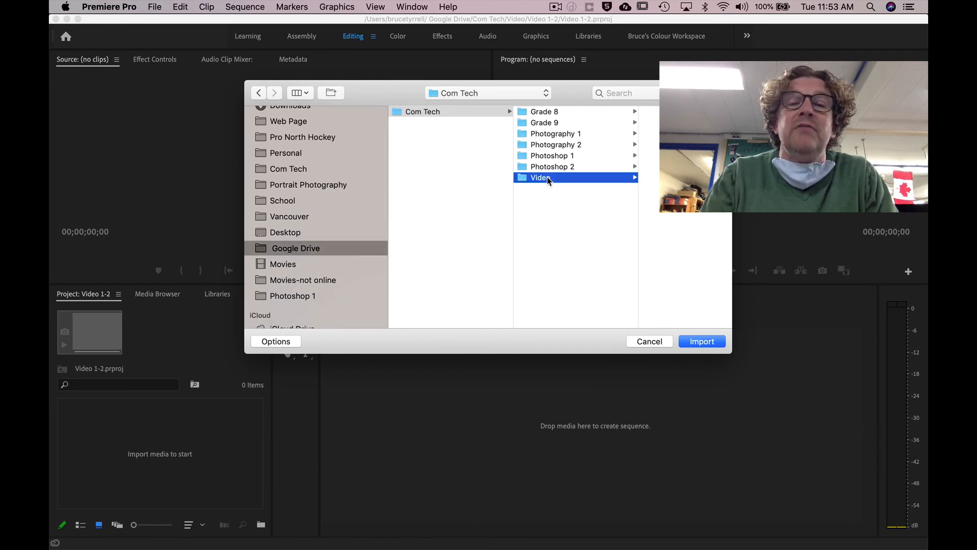
click(644, 112)
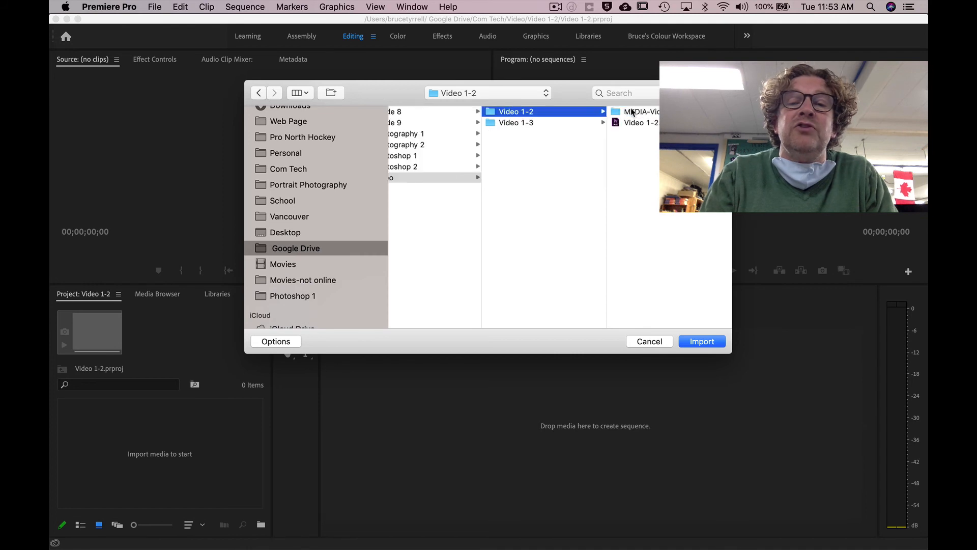
click(633, 112)
click(636, 113)
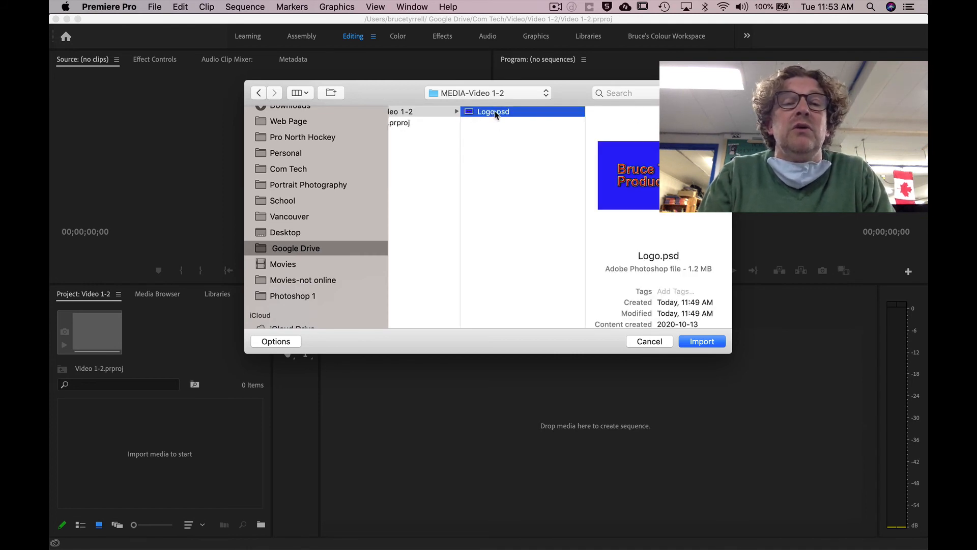
click(700, 342)
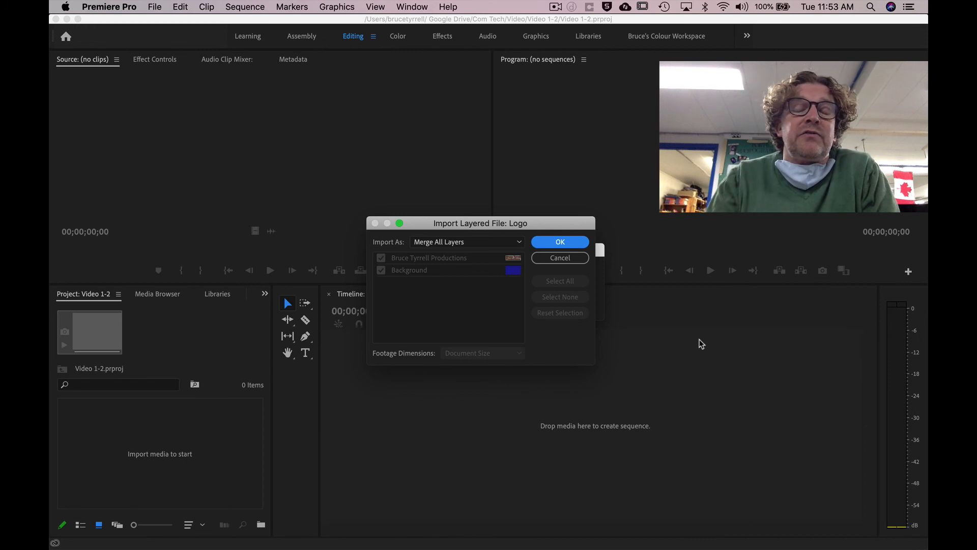
- Import Logo.psd as Individual Layers, keeping both the title and Background layers checked
click(518, 242)
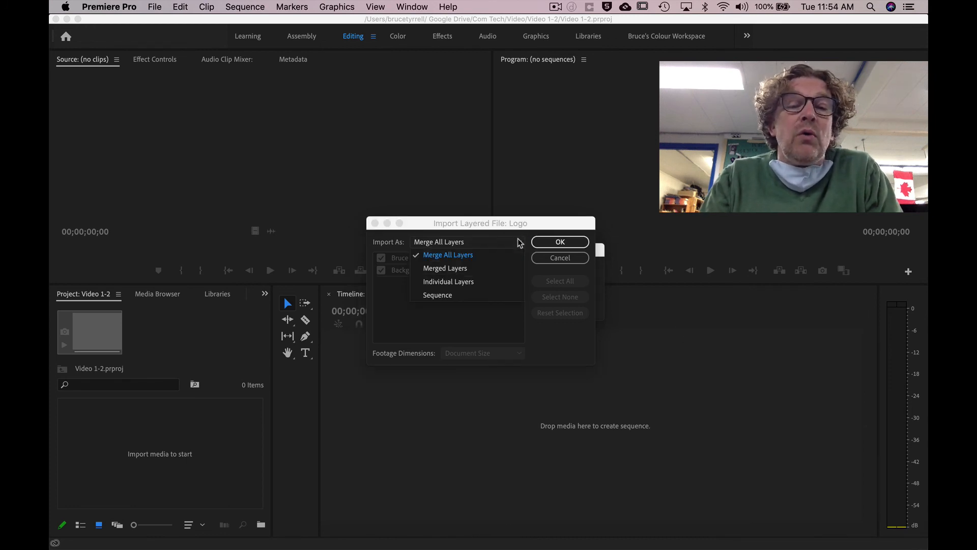
click(461, 282)
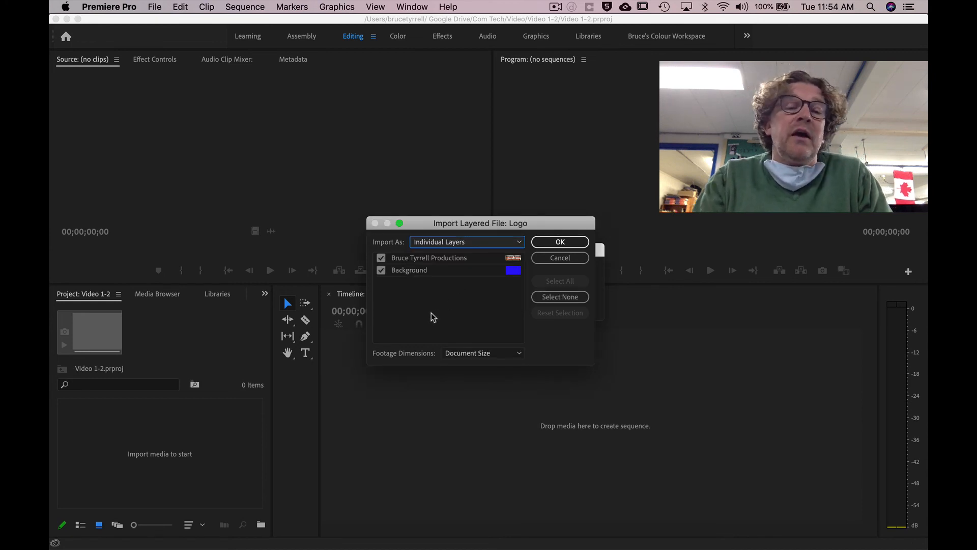
click(381, 271)
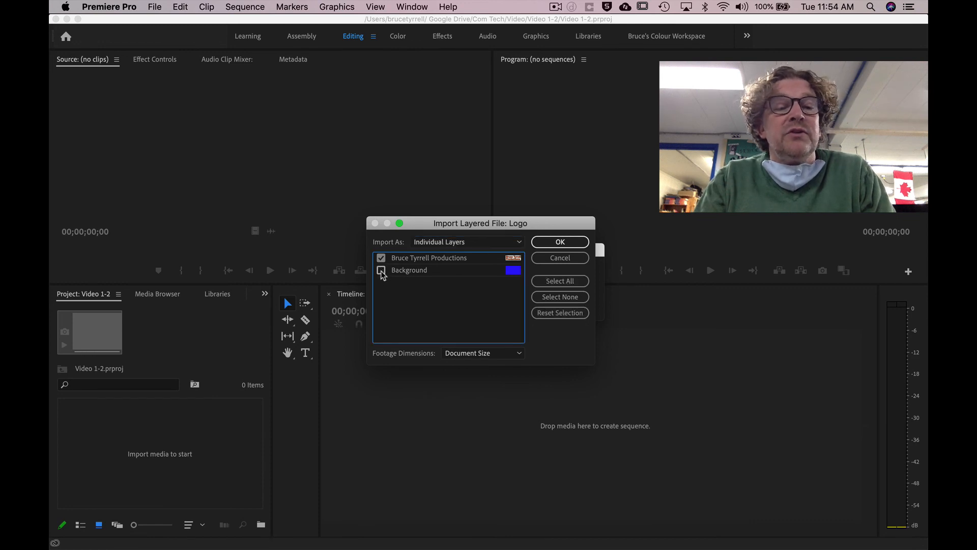
click(382, 270)
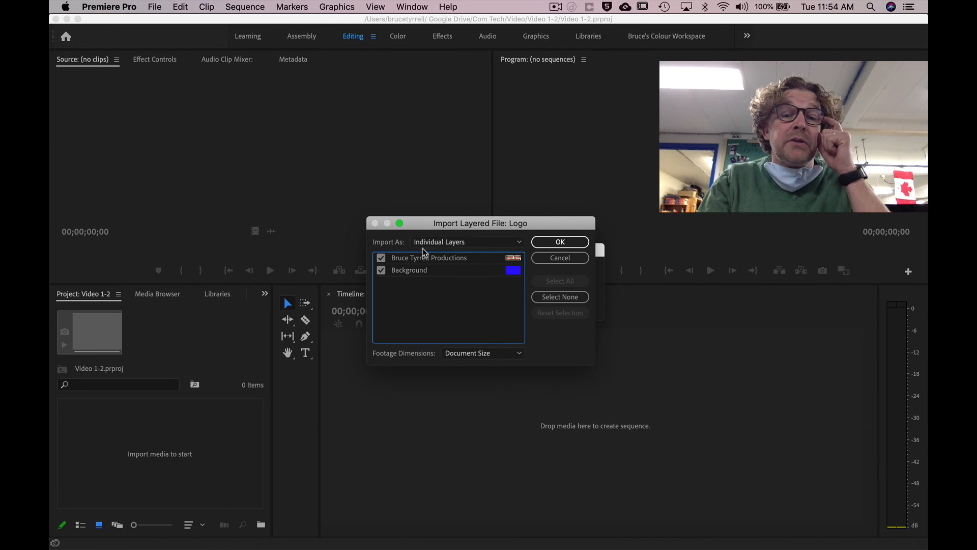
click(561, 242)
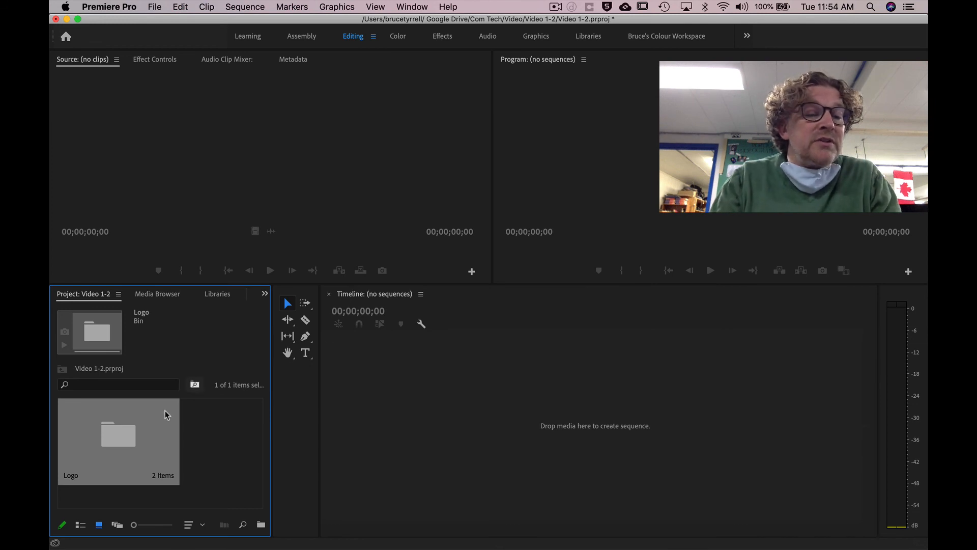
- Open the Logo bin and create a New Sequence From Clip using the title layer clip
double_click(123, 443)
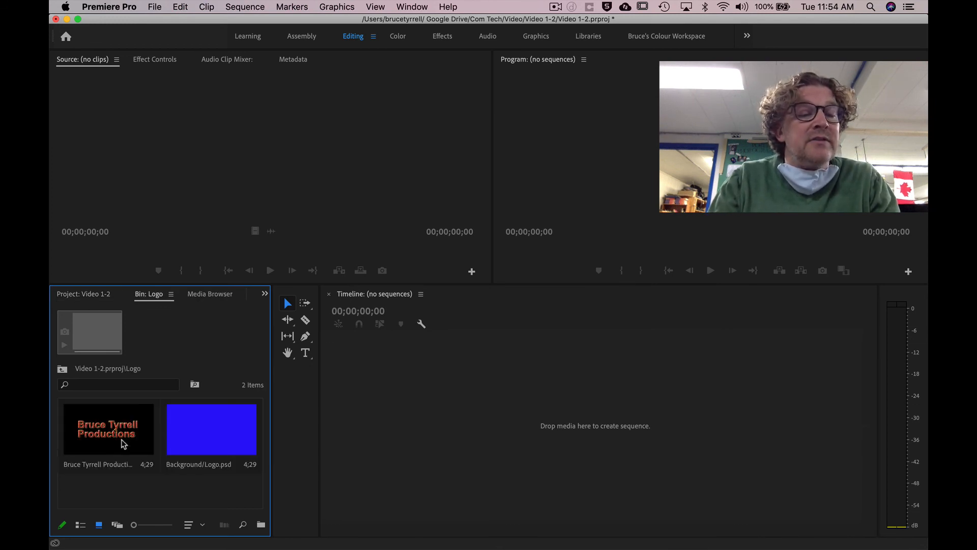
click(205, 434)
click(124, 433)
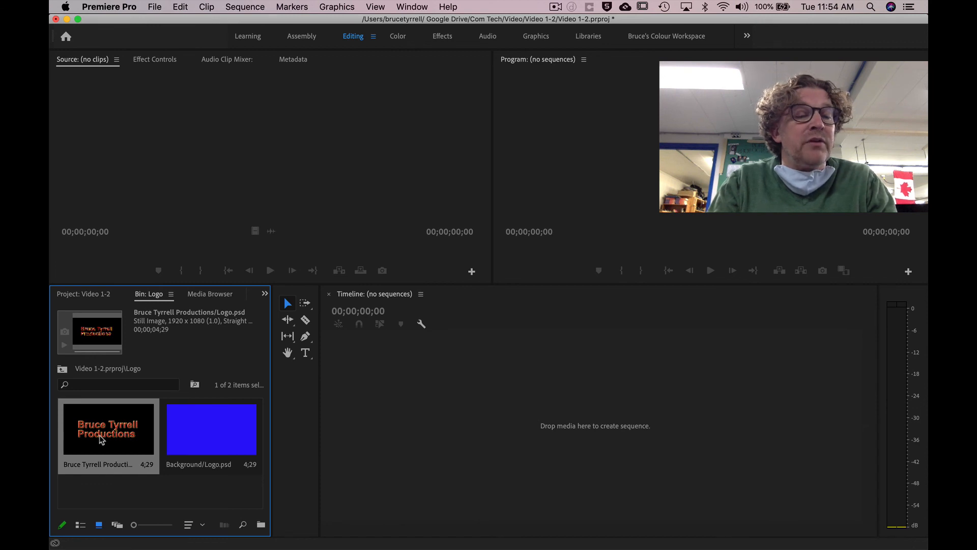
click(205, 442)
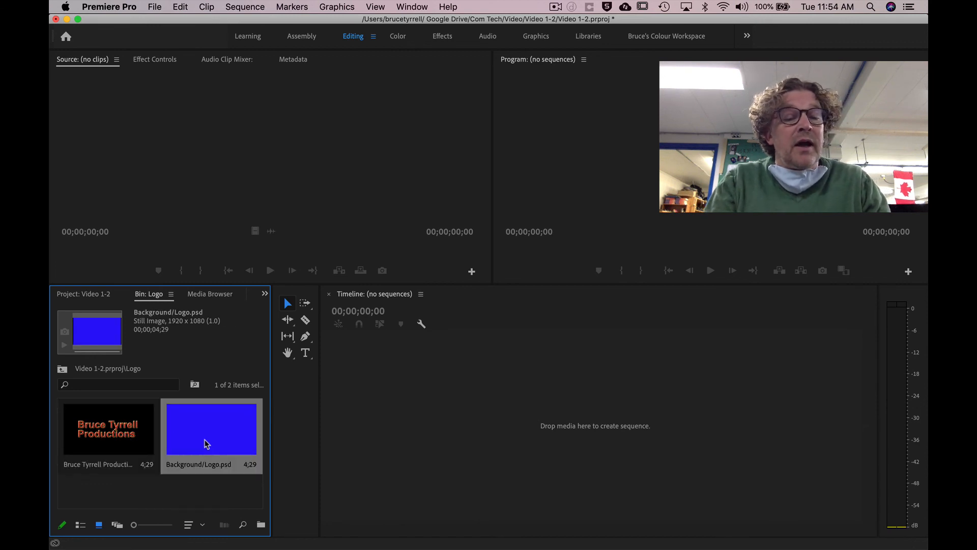
click(124, 437)
right_click(123, 435)
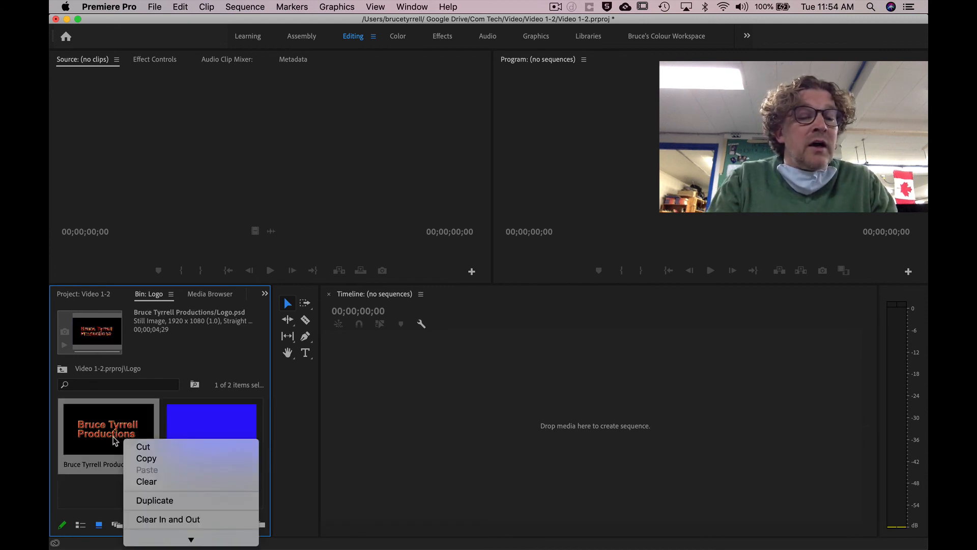
mouse_move(146, 545)
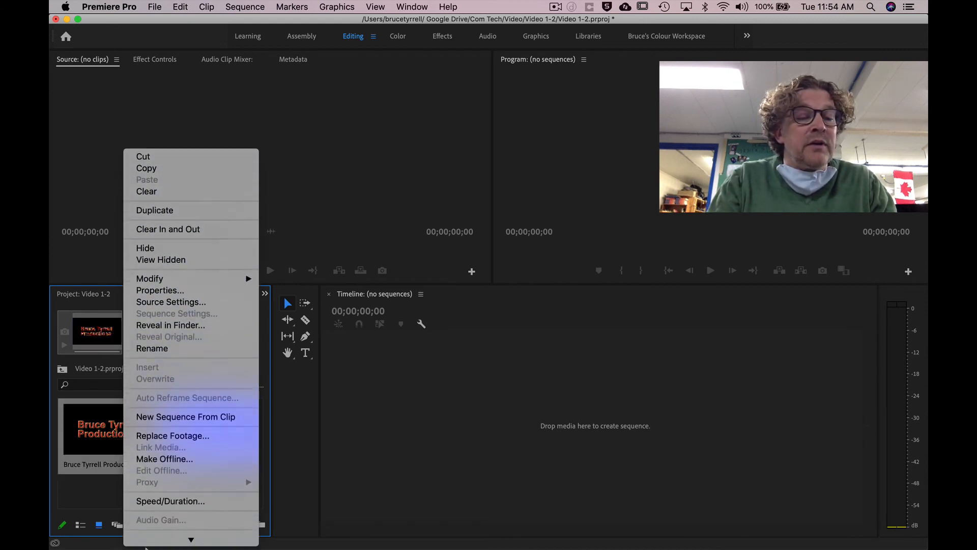
click(184, 346)
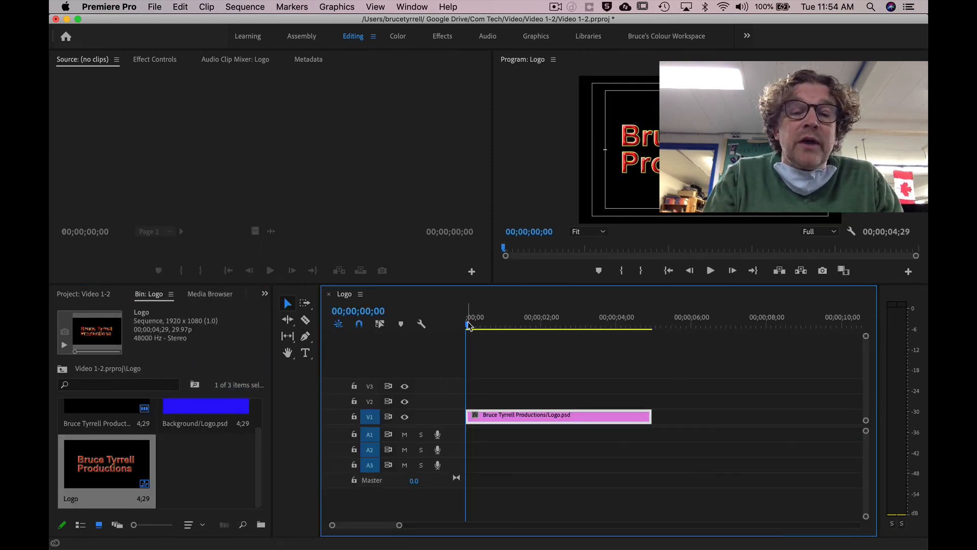
- Move the title clip from track V1 up to V2 at about the 2-second mark
drag(472, 325, 544, 326)
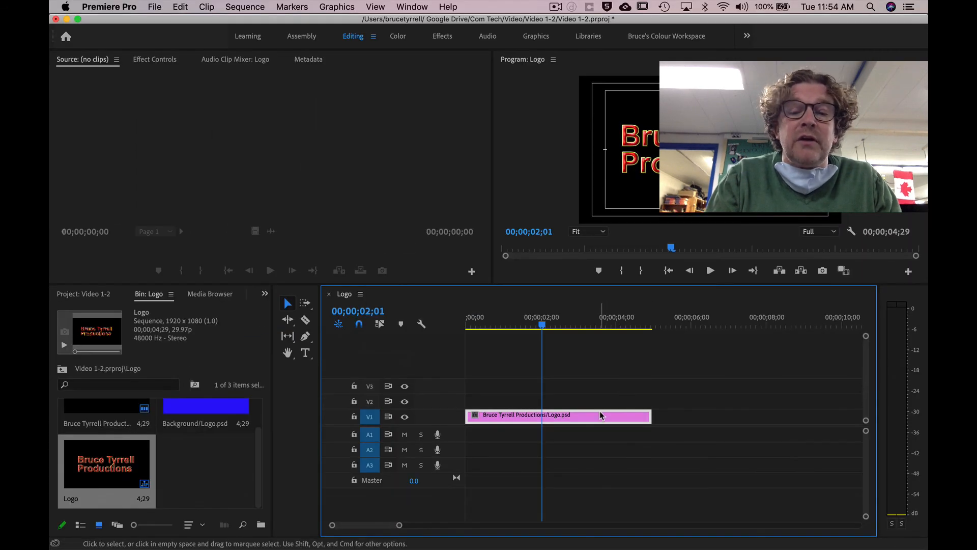
drag(601, 417, 602, 402)
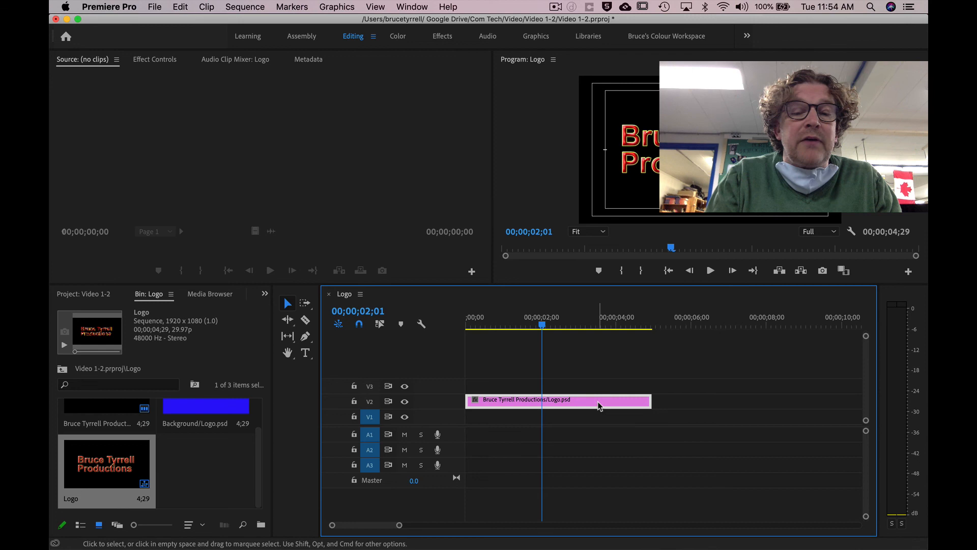
click(182, 411)
- Trim Background/Logo.psd with In at the start and Out near 02;16, and place it on V1
double_click(181, 411)
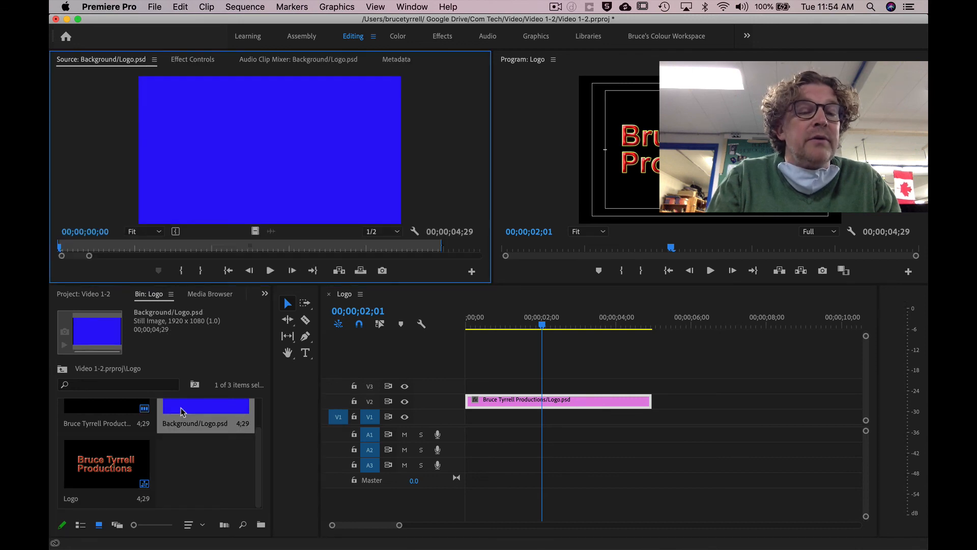
click(98, 247)
drag(98, 247, 53, 248)
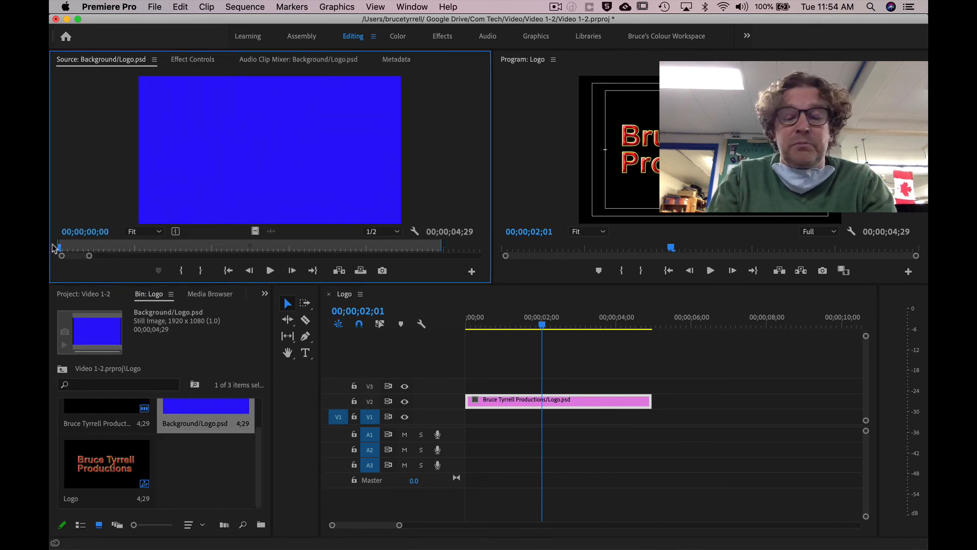
key(i)
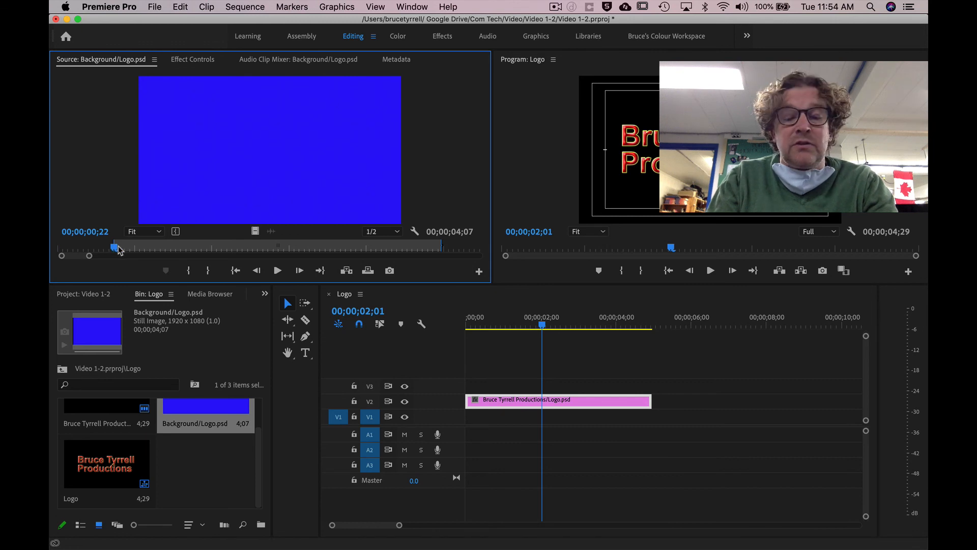
drag(115, 247, 252, 249)
key(o)
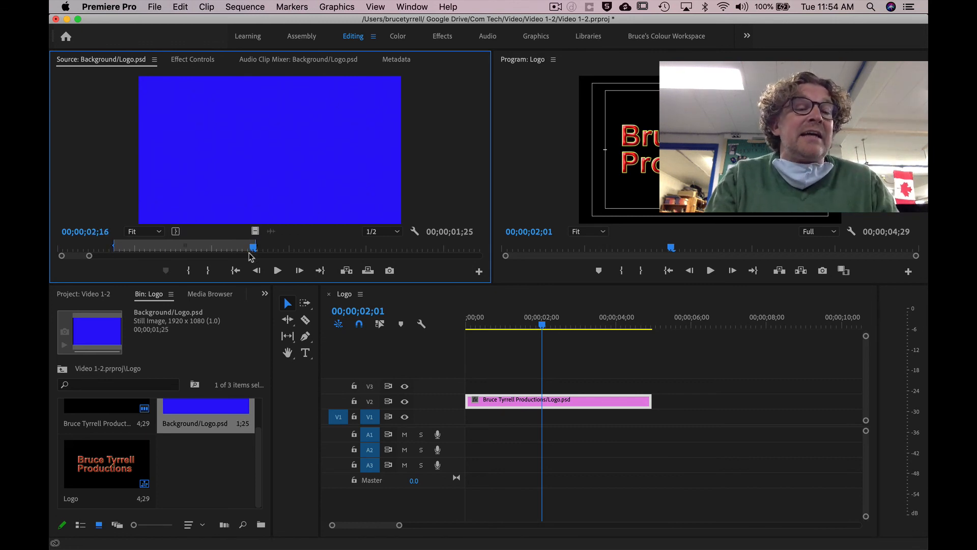
drag(261, 152, 514, 423)
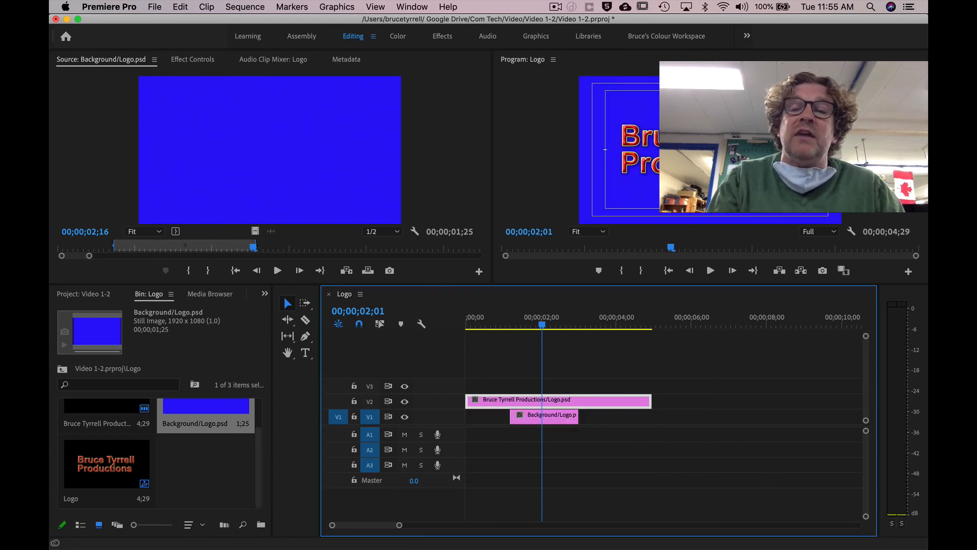
drag(543, 326, 604, 339)
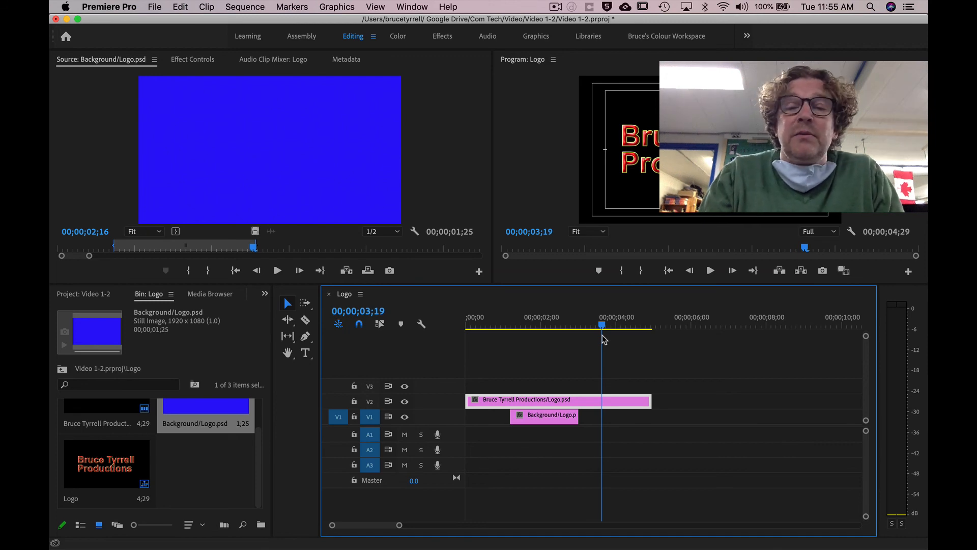